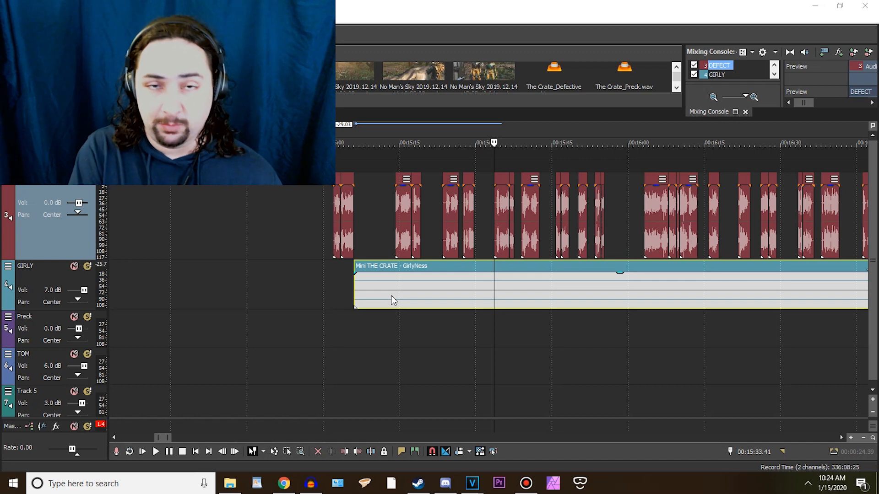
Open the GirlyNess clip in Audacity and capture a noise profile from the silent stretch between about 1:42.6 and 1:44.2.
right_click(378, 279)
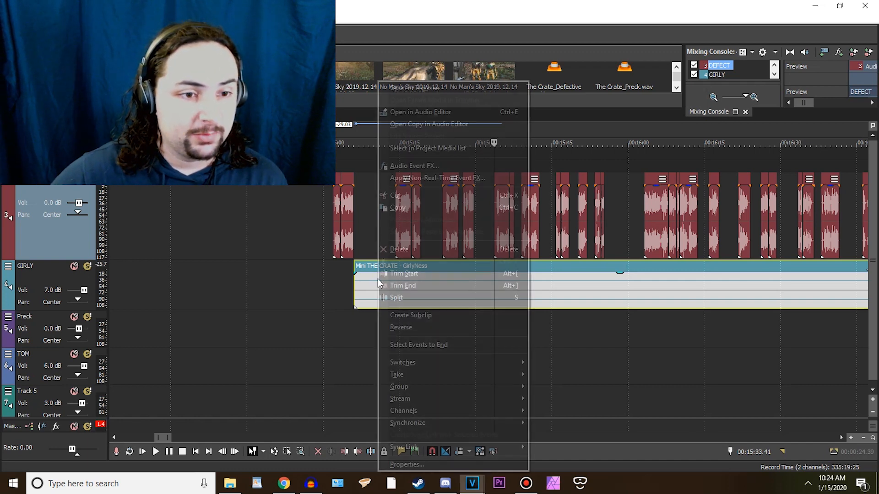
left_click(398, 112)
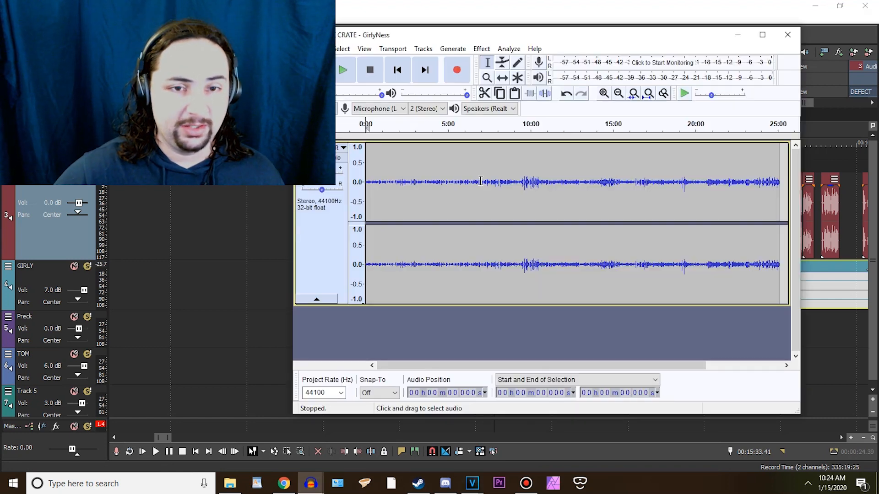
left_click(390, 182)
scroll(387, 187, "up", 6)
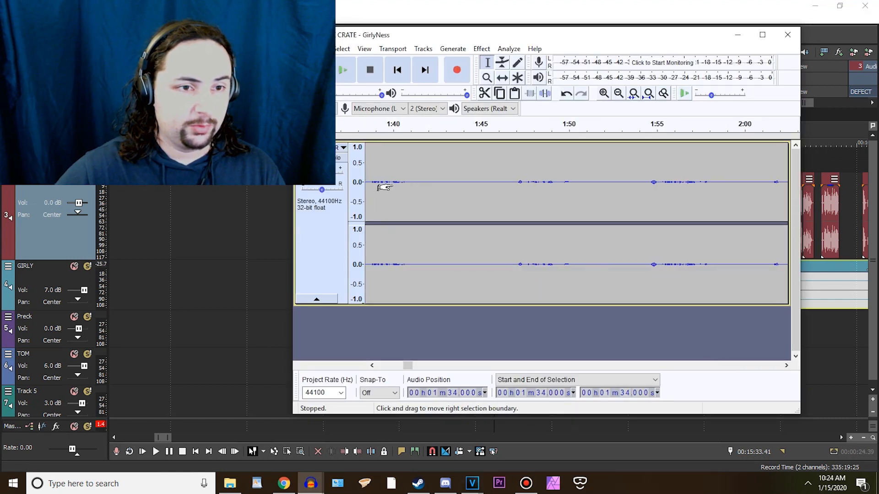
left_click_drag(438, 187, 467, 183)
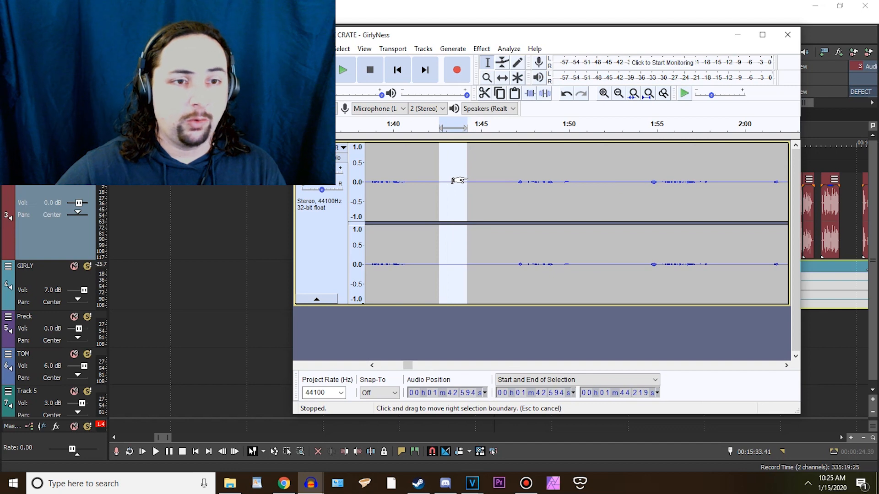
left_click(482, 48)
left_click(536, 218)
left_click(545, 172)
Select the entire recording and apply Noise Reduction with the captured profile.
key("ctrl+a")
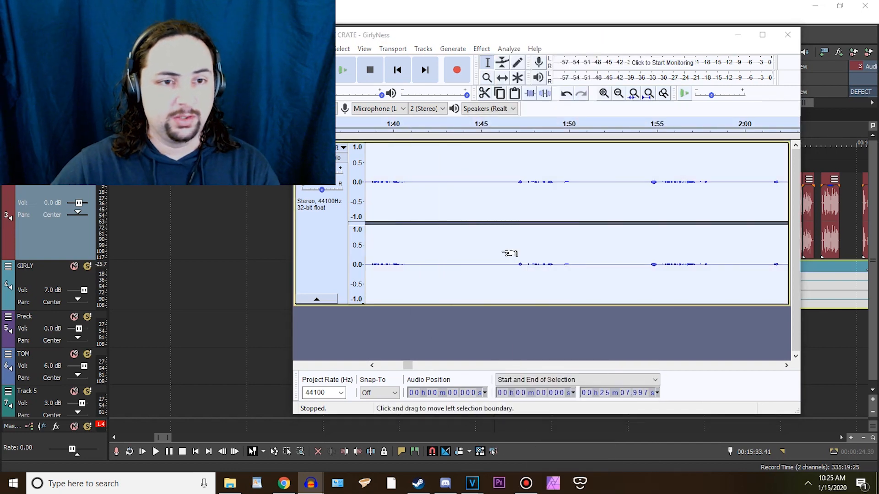
key("ctrl+r")
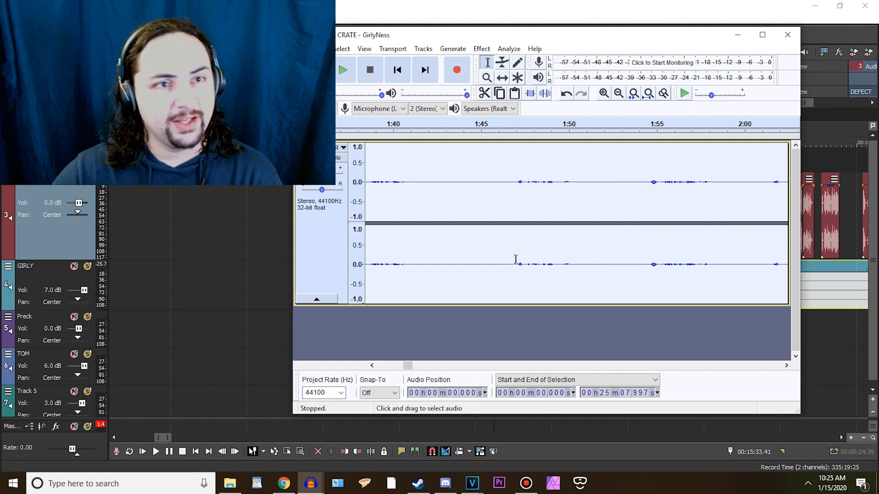
Capture a new noise profile from the silent gap between about 1:58.9 and 2:00.5.
left_click_drag(752, 184, 725, 183)
left_click(481, 48)
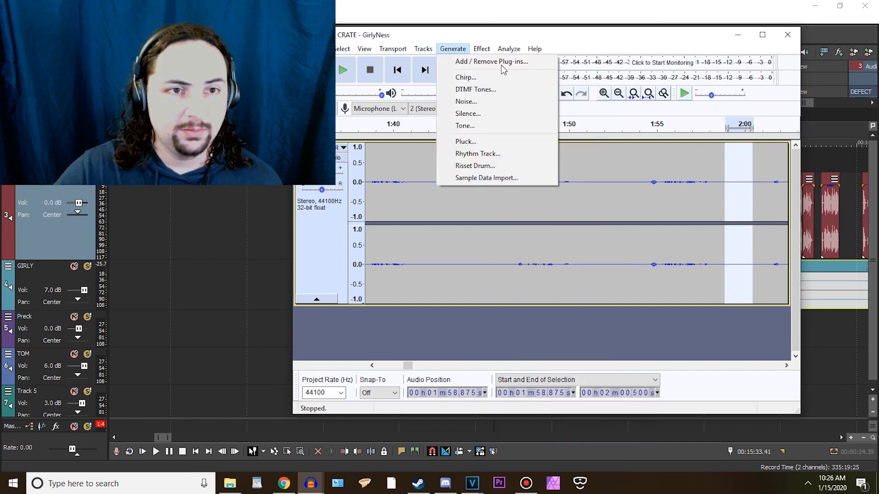
left_click(513, 221)
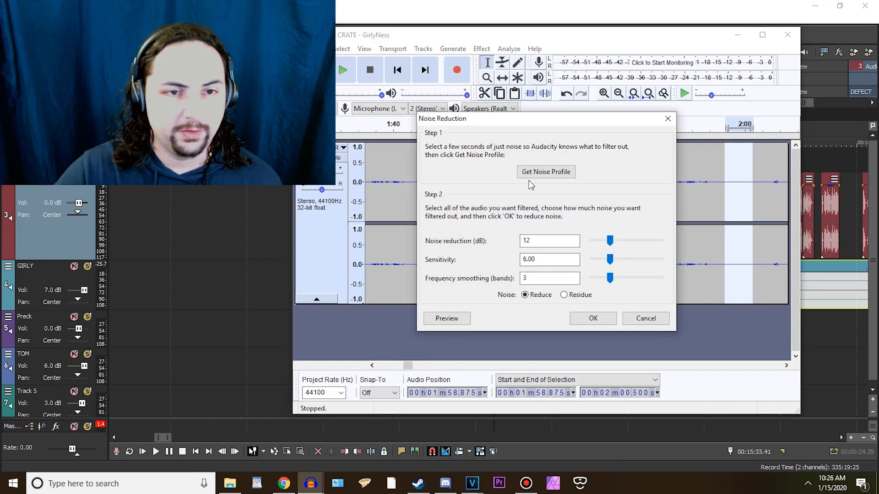
left_click(532, 173)
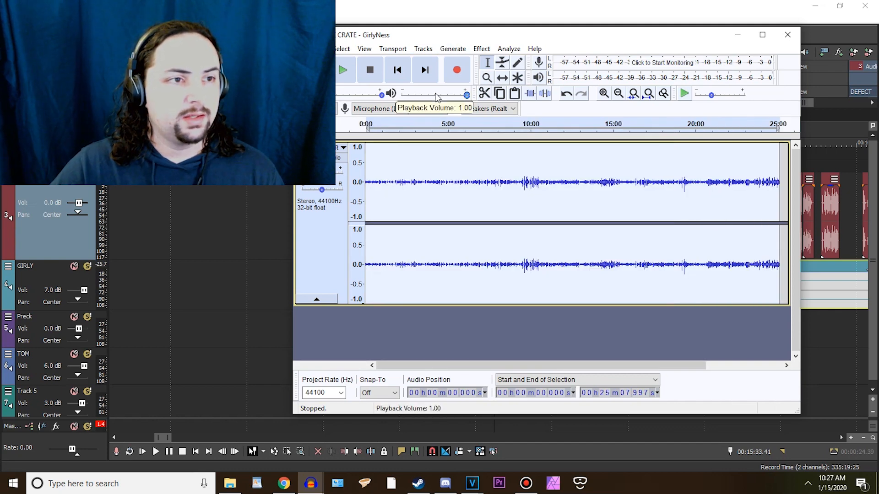
Apply Compress dynamics 1.2.6 to the whole recording and play back its beginning.
left_click(482, 50)
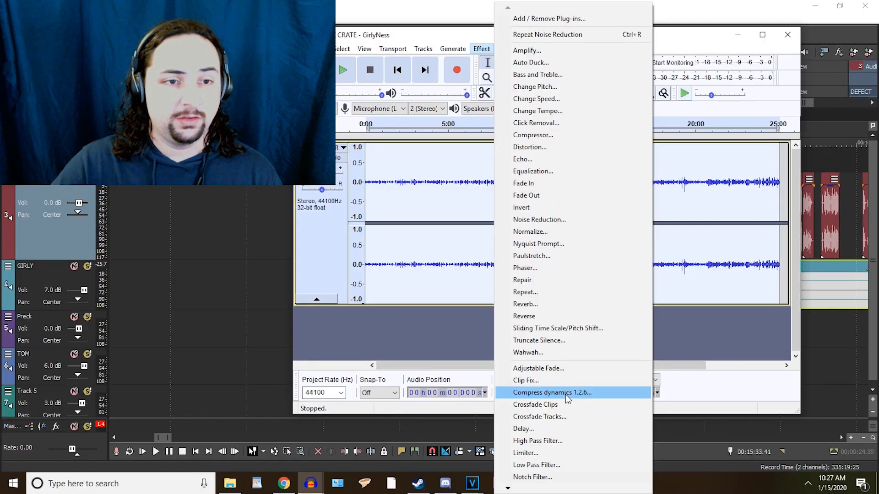
left_click(577, 259)
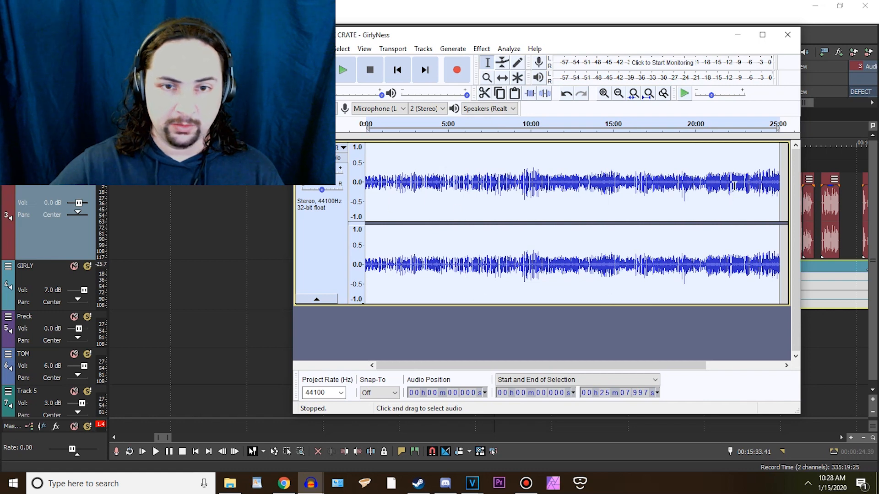
left_click(343, 72)
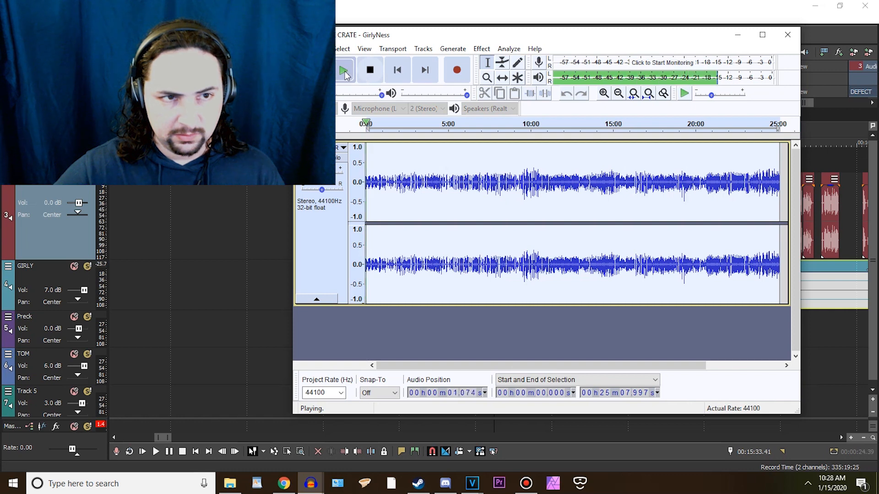
left_click(369, 72)
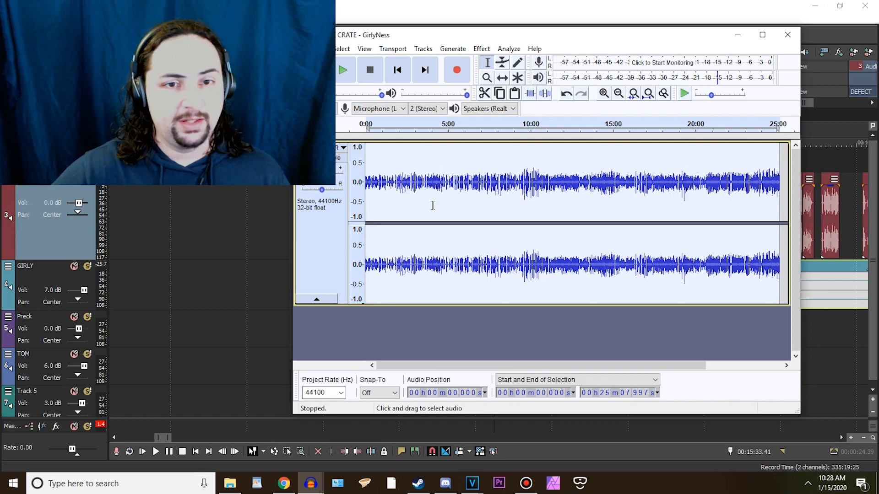
Normalize the recording to a maximum amplitude of -3.0 dB, with DC offset removed and stereo channels treated independently.
left_click(485, 53)
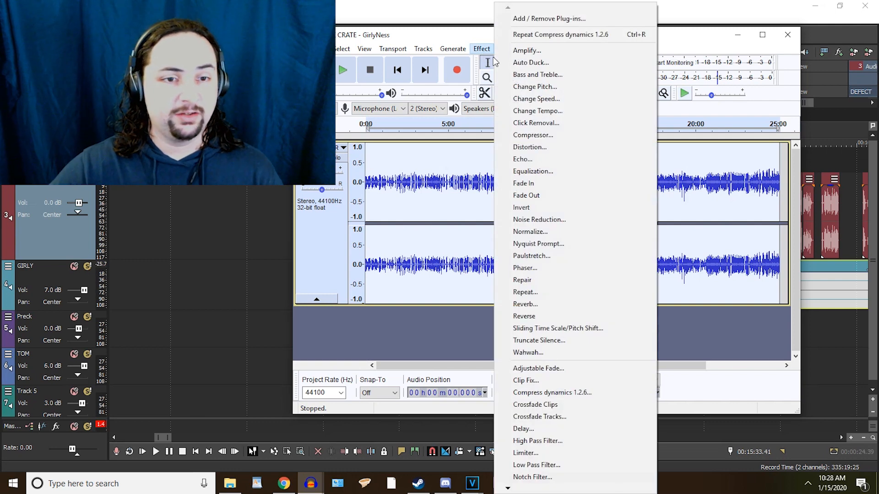
left_click(538, 233)
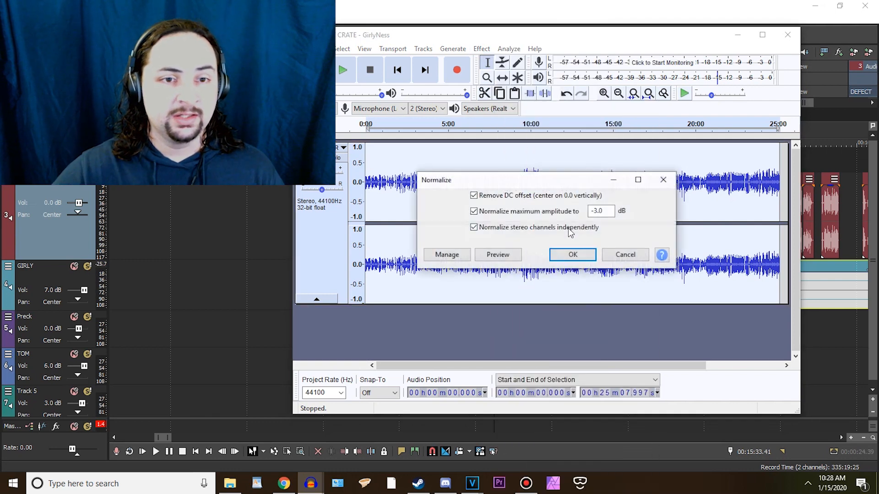
left_click(581, 257)
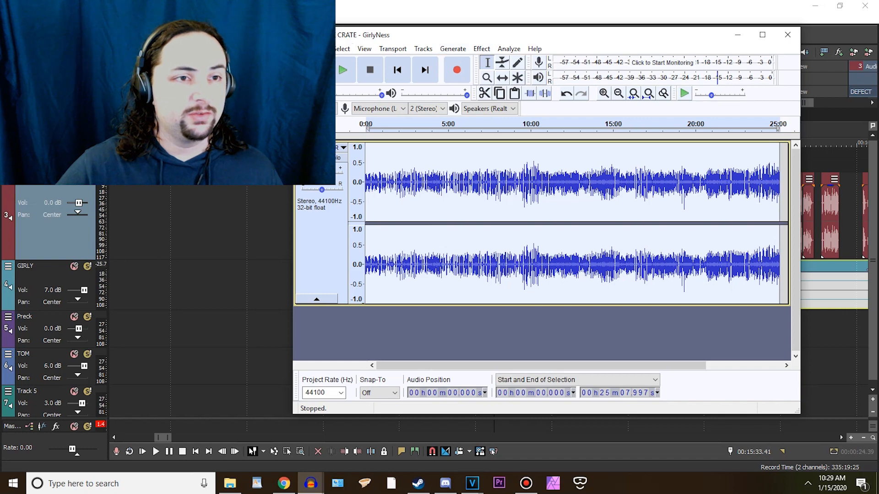
Export the audio as Mini THE CRATE - GirlyNess.wav in the downloads folder and close Audacity without saving the project.
left_click(304, 49)
mouse_move(385, 138)
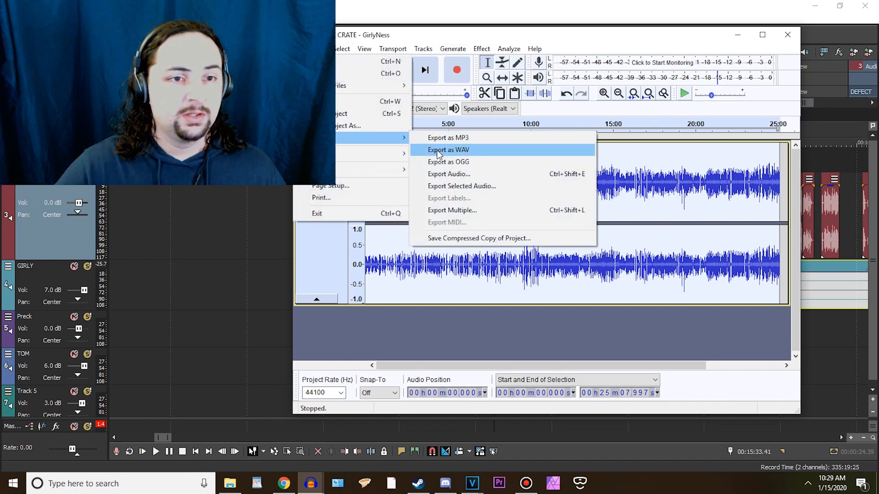
left_click(438, 151)
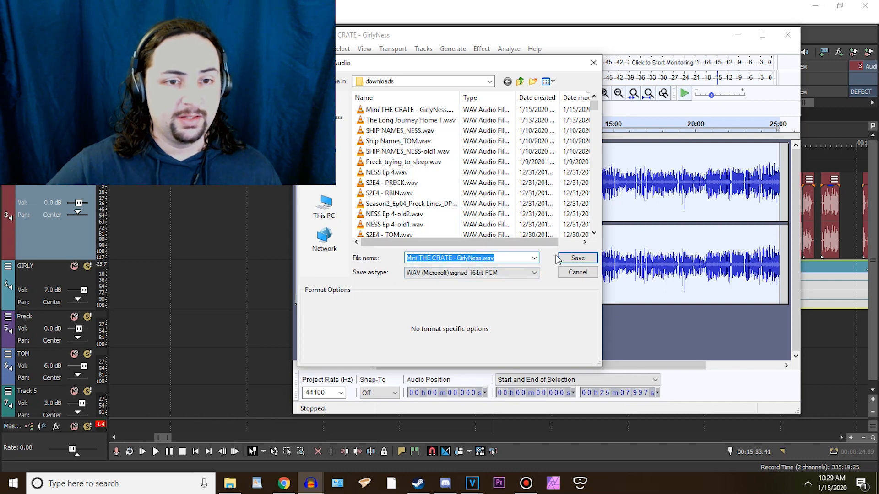
left_click(586, 258)
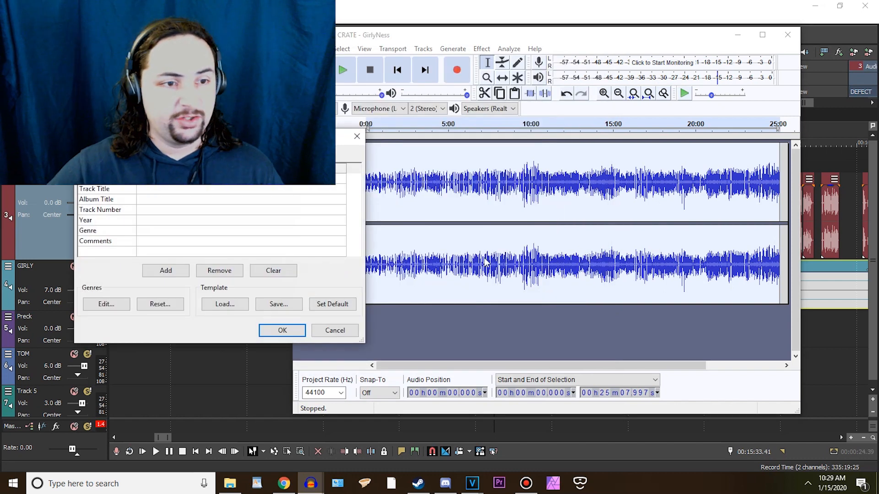
left_click(283, 331)
left_click(787, 35)
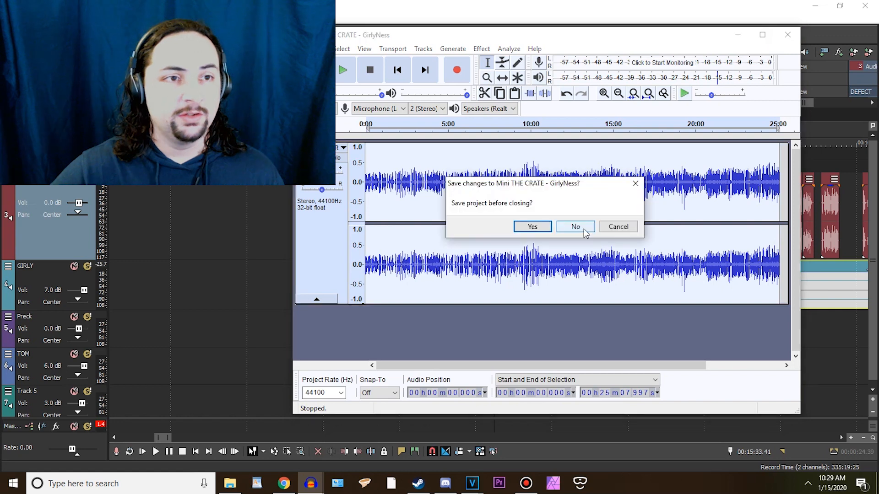
left_click(579, 227)
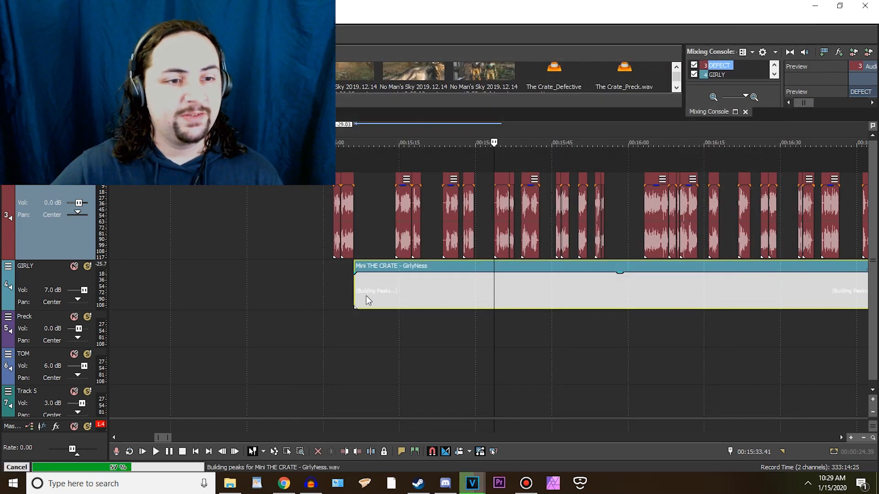
Audition the start of the processed GirlyNess clip in VEGAS and compare it with the preceding DEFECT clip.
left_click(367, 298)
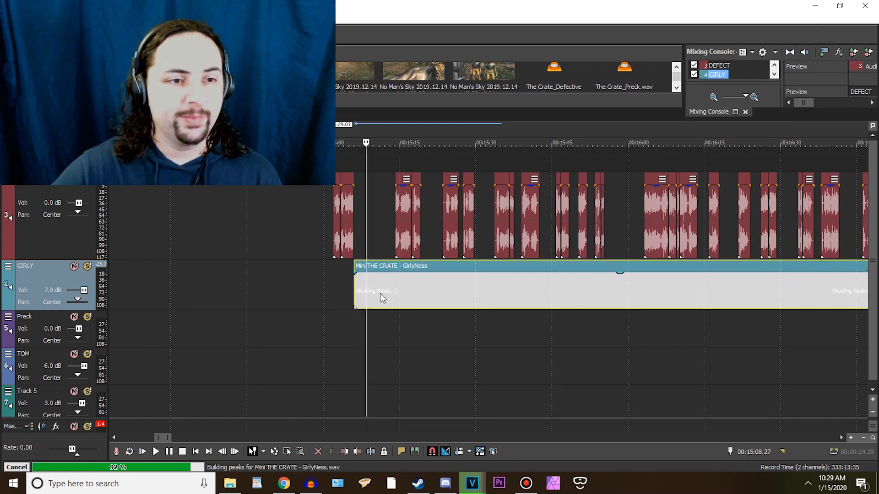
left_click(354, 293)
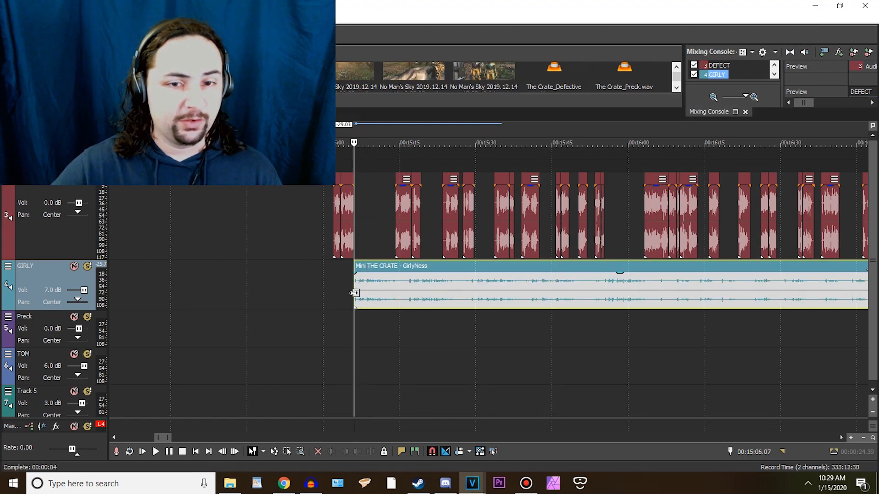
key("space")
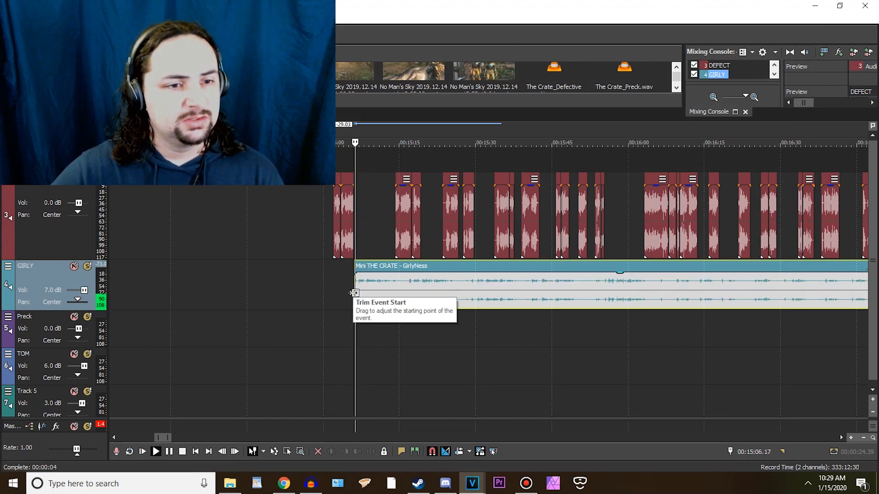
key("space")
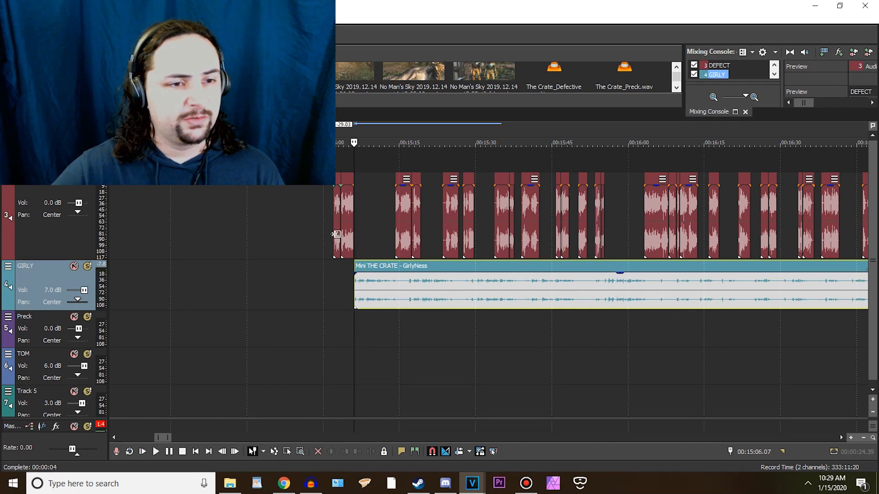
left_click(336, 234)
key("space")
key("space")
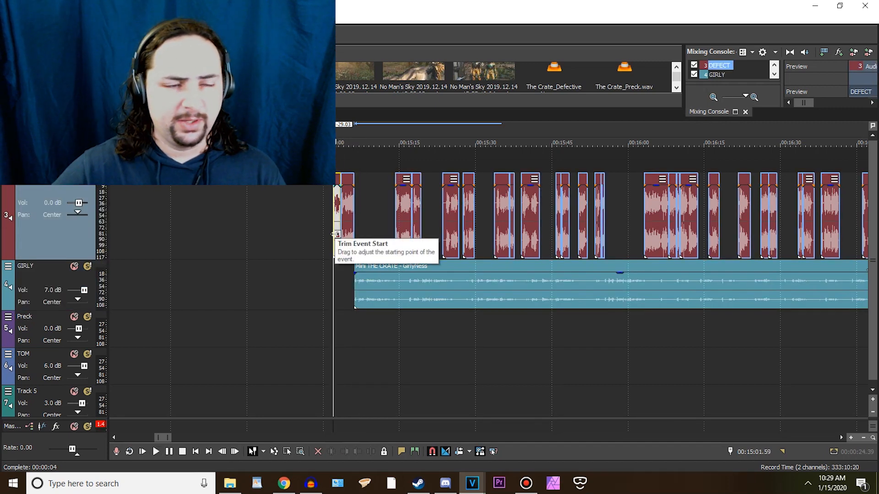
right_click(347, 234)
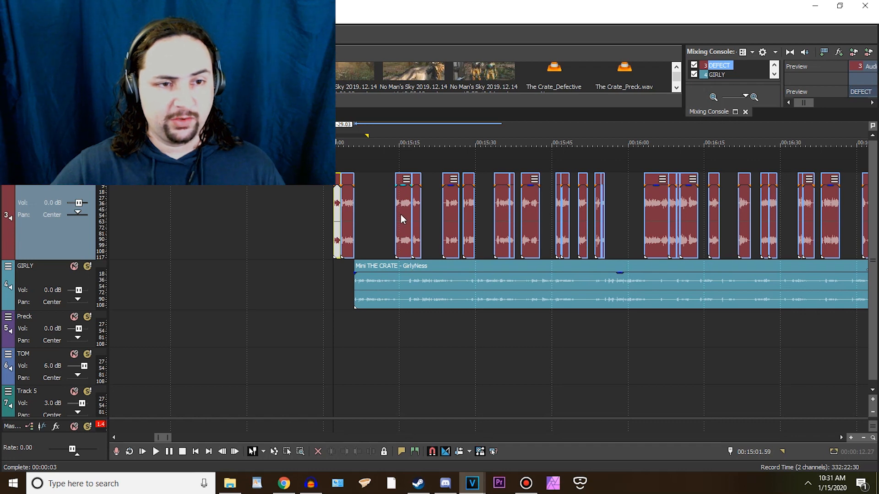
left_click(401, 215)
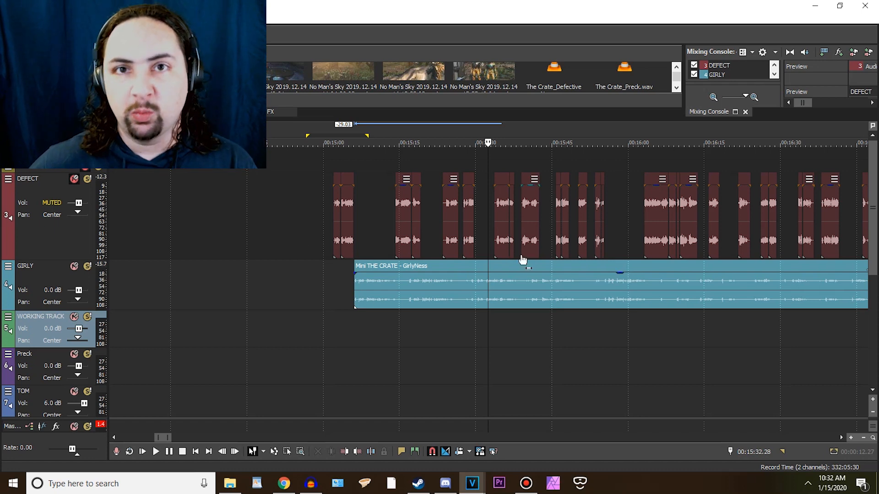
Split the GirlyNess clip on the GIRLY track into separate takes, starting with a cut at about 00:15:16.15.
left_click(398, 300)
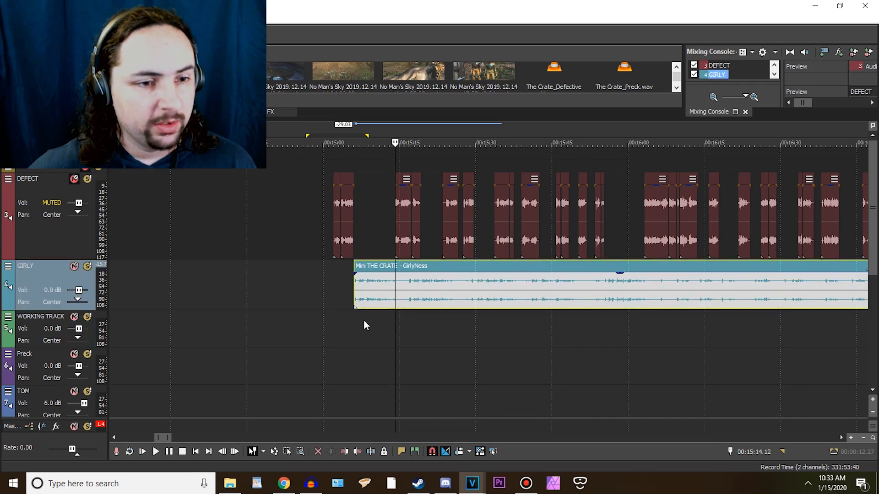
left_click(400, 303)
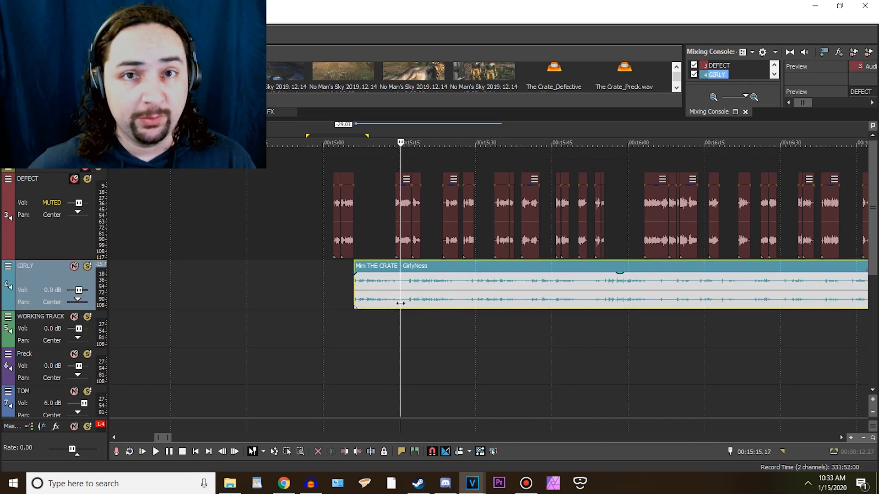
left_click(406, 300)
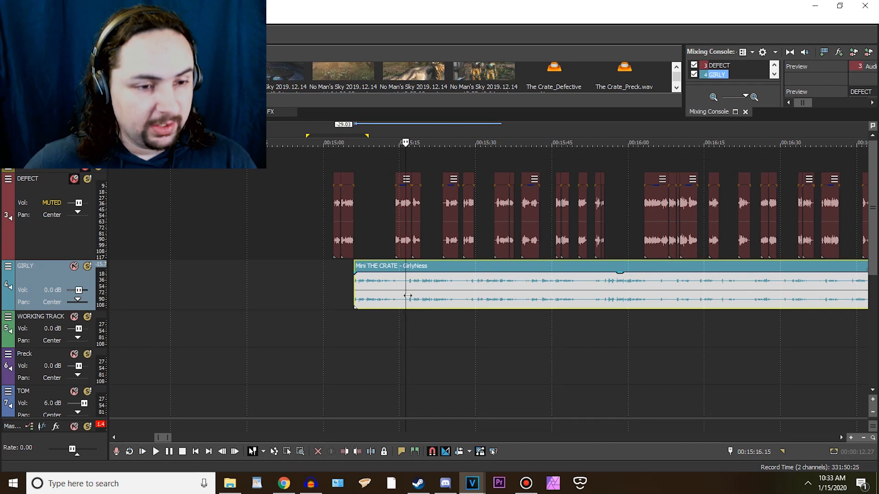
key("s")
left_click(463, 300)
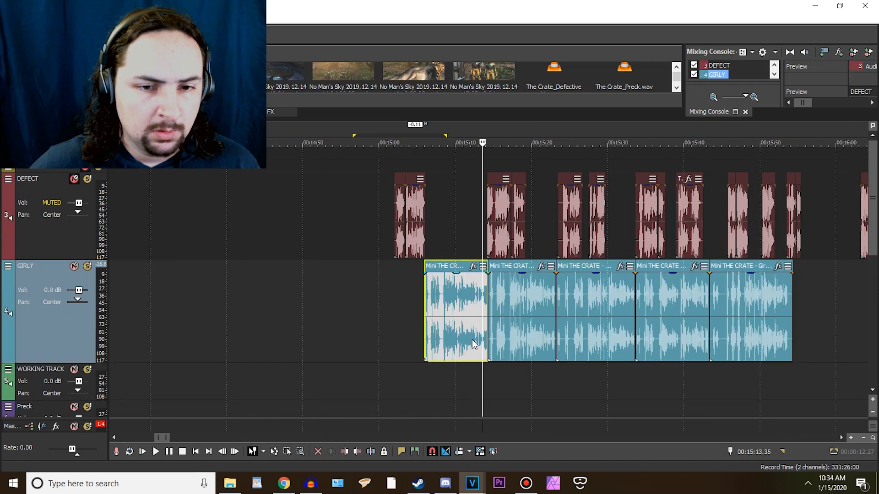
Place the playhead at the start of the first GirlyNess segment on the GIRLY track.
scroll(388, 325, "right", 2)
scroll(358, 325, "left", 1)
scroll(355, 322, "up", 1)
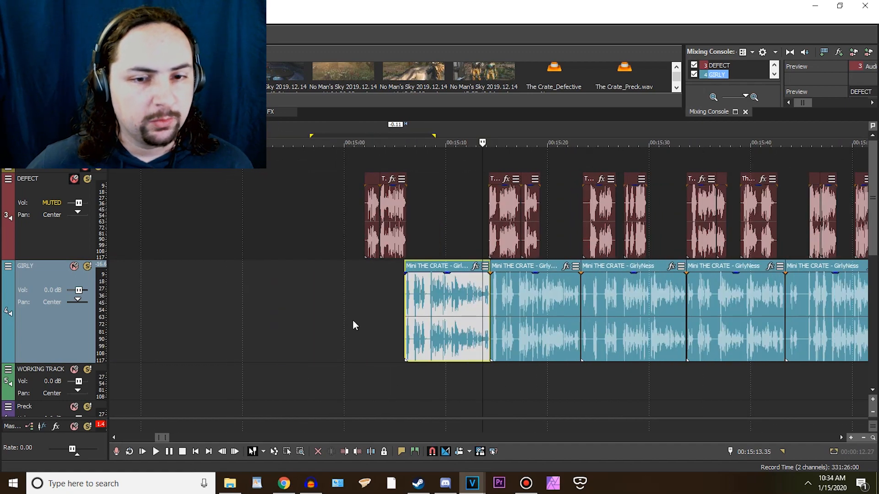
scroll(352, 323, "up", 1)
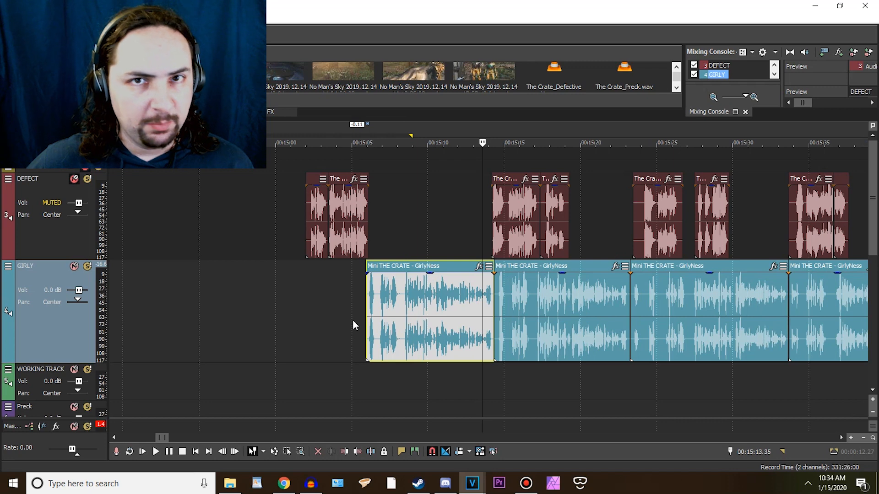
left_click(368, 327)
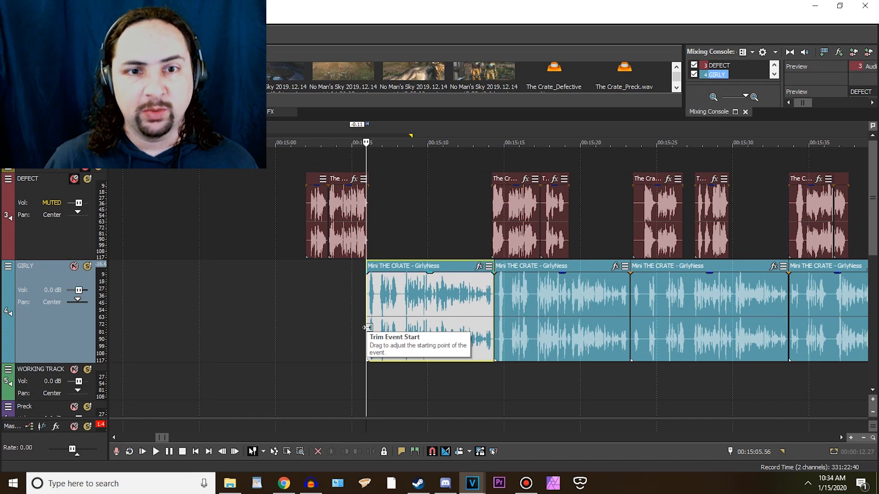
Inspect the cut and trimmed clips on the DEFECT track around 00:16:07 to 00:16:11.
scroll(487, 271, "down", 4)
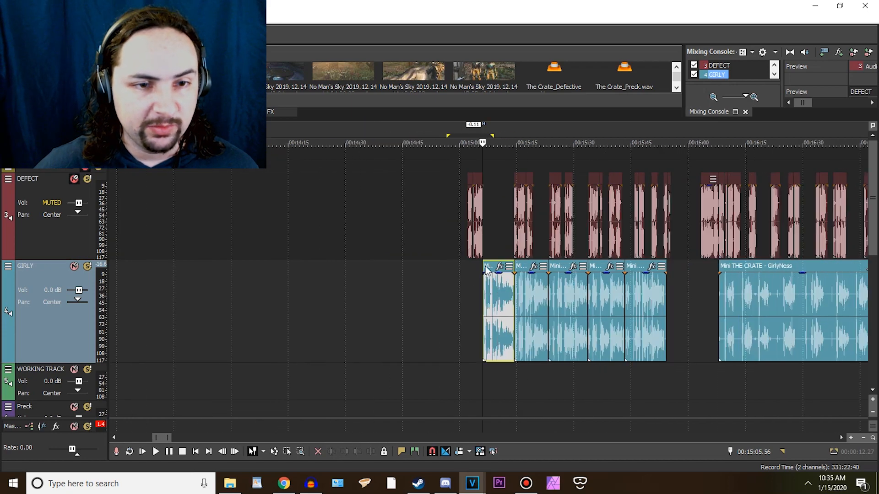
left_click(719, 237)
scroll(678, 234, "up", 8)
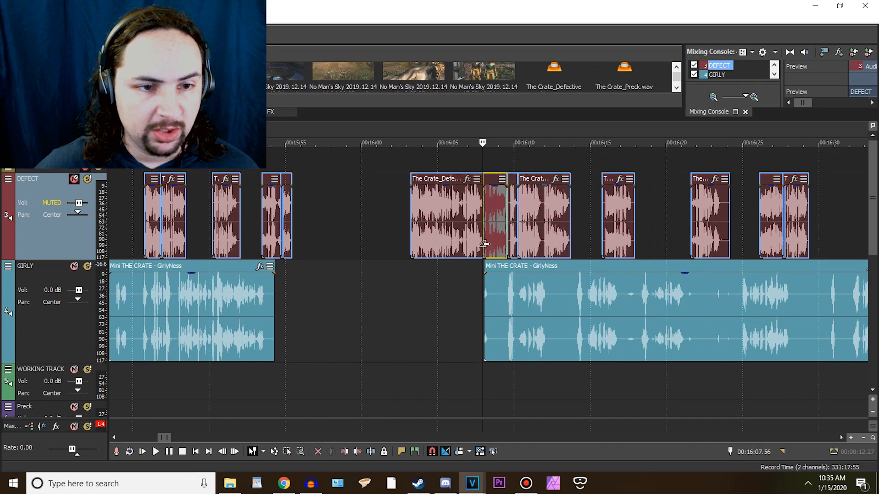
scroll(488, 233, "up", 1)
scroll(486, 224, "down", 2)
left_click(418, 228)
left_click(525, 235)
left_click(545, 231)
left_click(569, 234)
Survey the rest of the edited DEFECT clips against the long uncut GirlyNess recording below them.
scroll(516, 256, "down", 7)
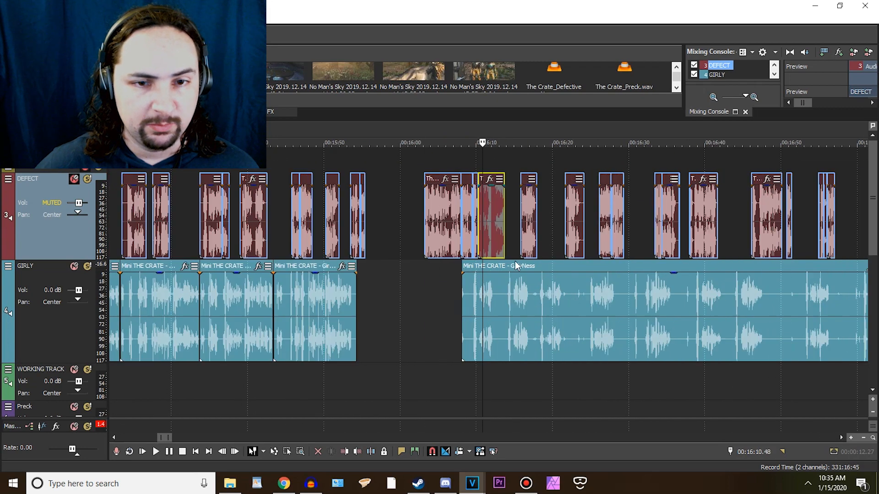
scroll(640, 249, "down", 2)
scroll(653, 244, "down", 2)
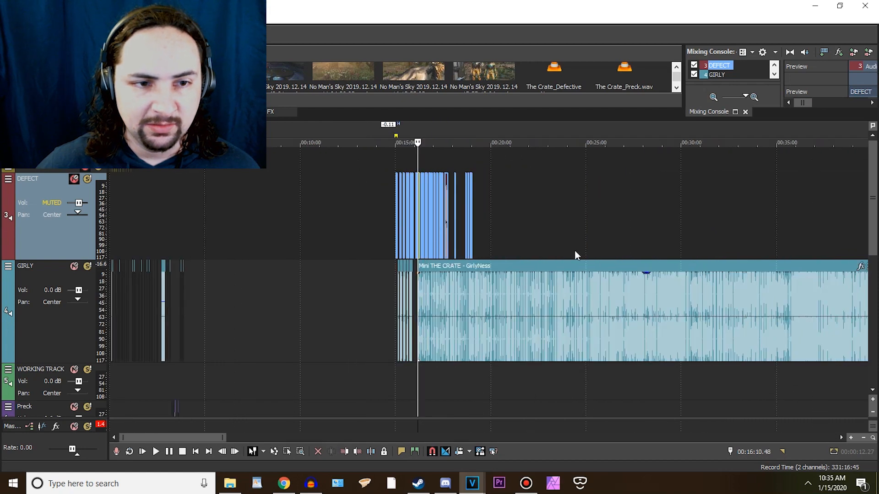
scroll(537, 249, "up", 2)
scroll(493, 269, "up", 2)
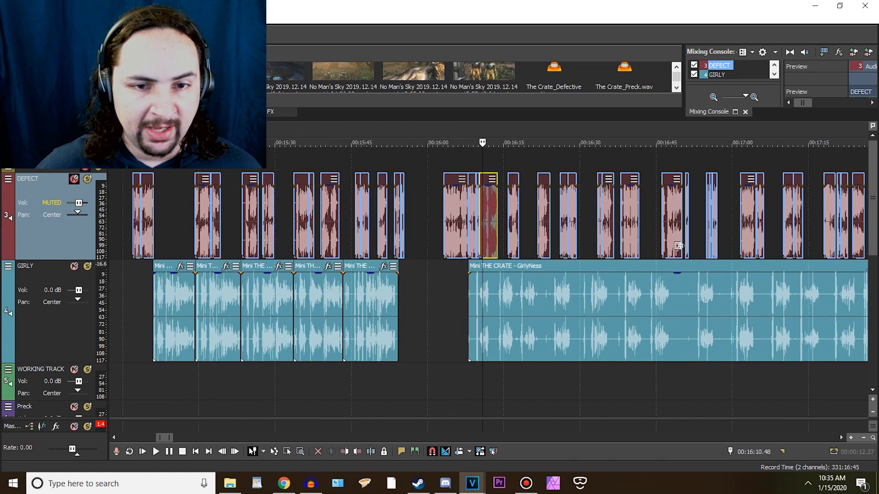
left_click(708, 242)
scroll(532, 260, "up", 4)
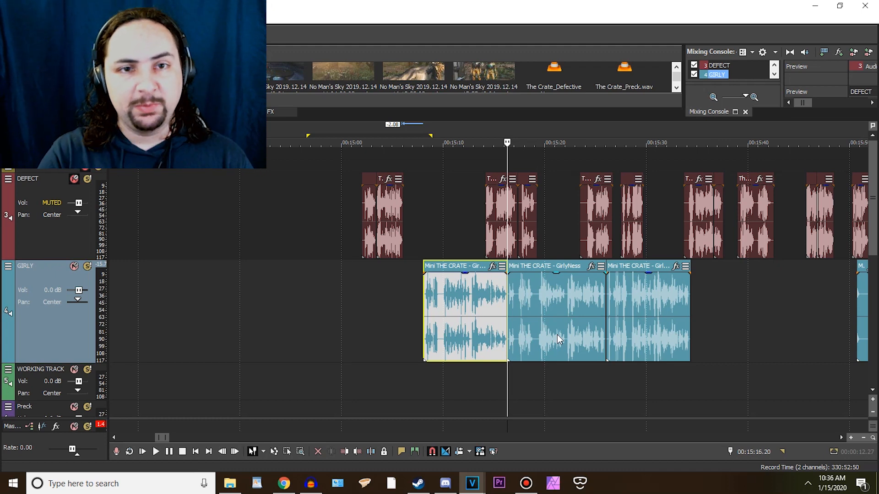
Locate the start of the second GirlyNess take and play the first take from its start.
scroll(529, 353, "up", 5)
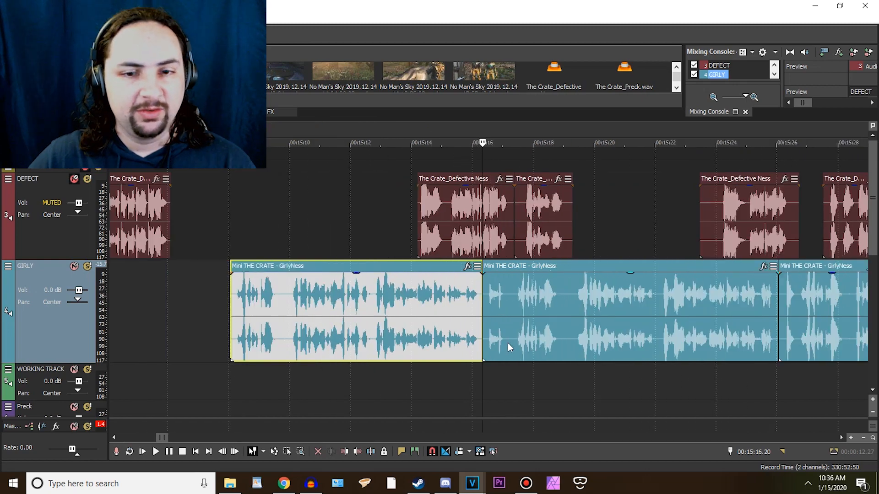
left_click(485, 347)
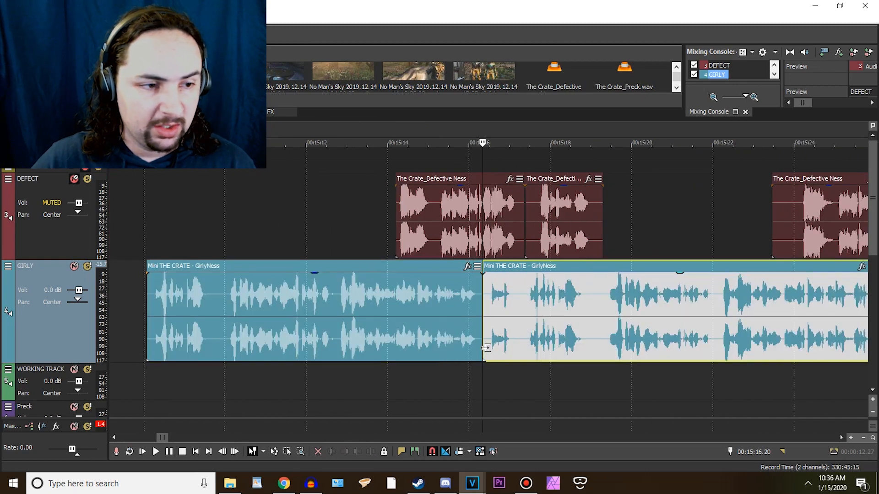
left_click(149, 341)
key("space")
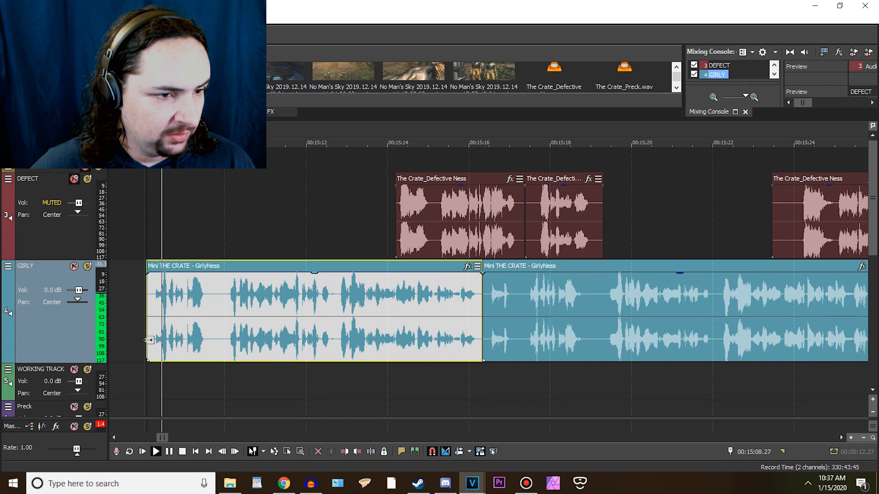
Extend the start of the first GirlyNess take back to about 00:15:07.10 and play it.
left_click_drag(149, 340, 98, 333)
left_click(101, 331)
key("space")
key("space")
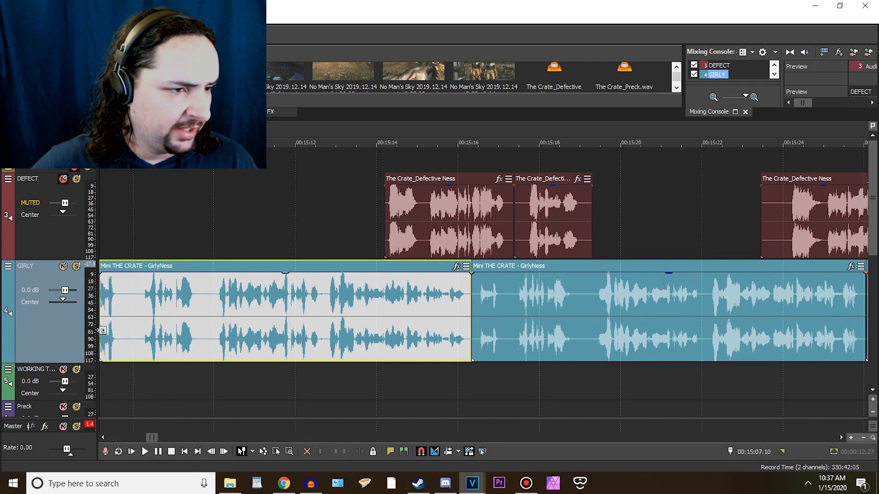
Play the beginning of the second GirlyNess take.
left_click(474, 332)
key("space")
key("space")
Audition the boundary between the second and third GirlyNess takes at about 00:15:26.03.
scroll(669, 337, "down", 5)
left_click(621, 321)
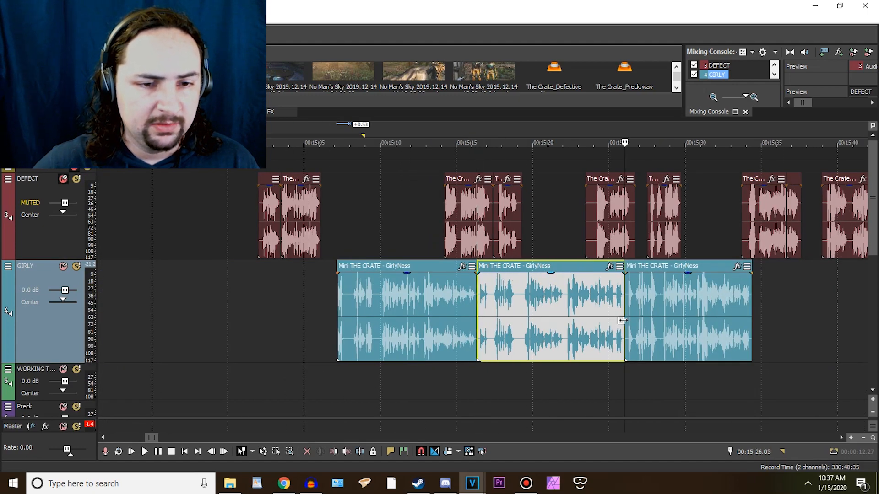
scroll(557, 331, "up", 6)
key("space")
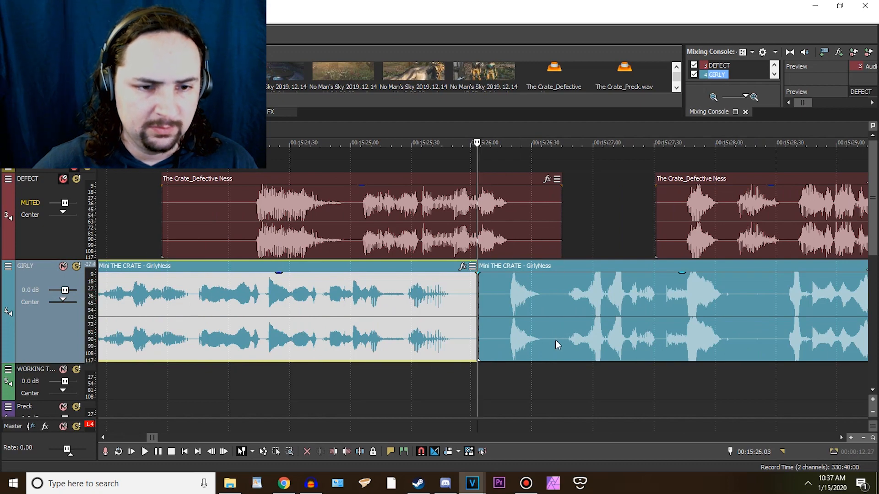
left_click(554, 341)
scroll(501, 318, "down", 2)
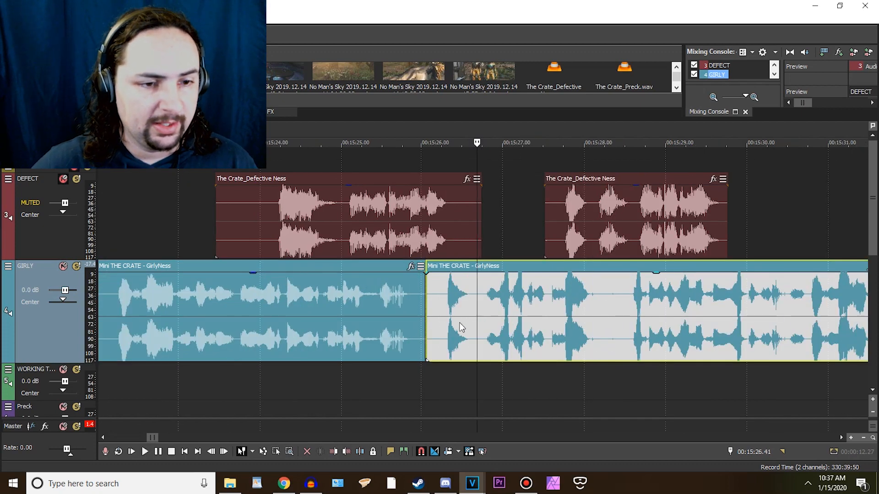
scroll(460, 326, "down", 2)
Trim the start of the second GirlyNess take to about 00:15:17 and the first to about 00:15:08, and play the first.
left_click(123, 336)
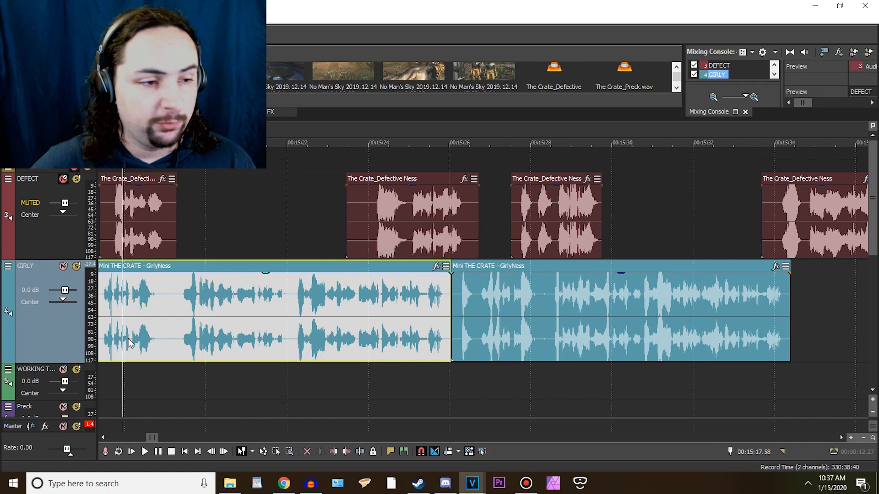
scroll(129, 338, "left", 6)
left_click_drag(139, 343, 172, 344)
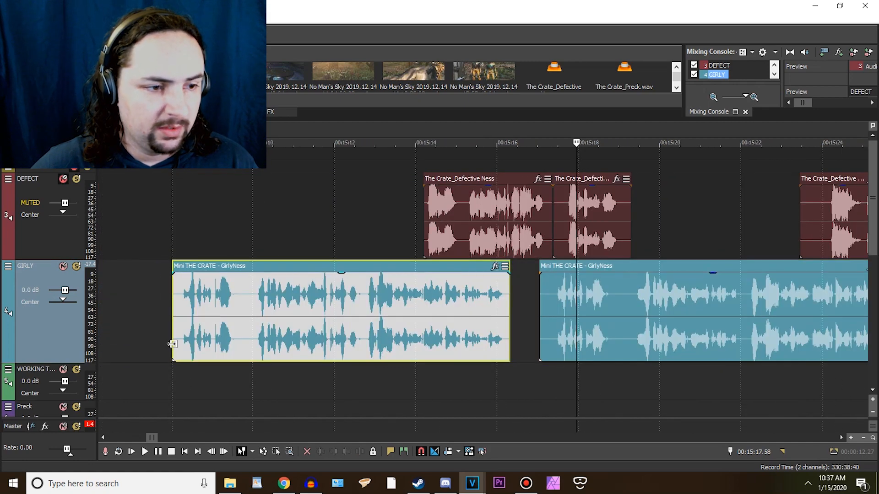
left_click(172, 344)
key("space")
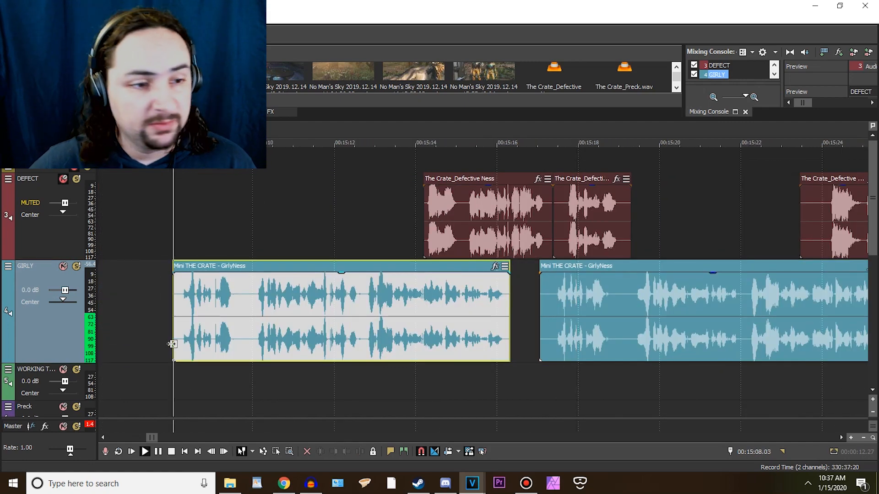
Audition the second GirlyNess take and the start of the third take near 00:15:27.
left_click(553, 345)
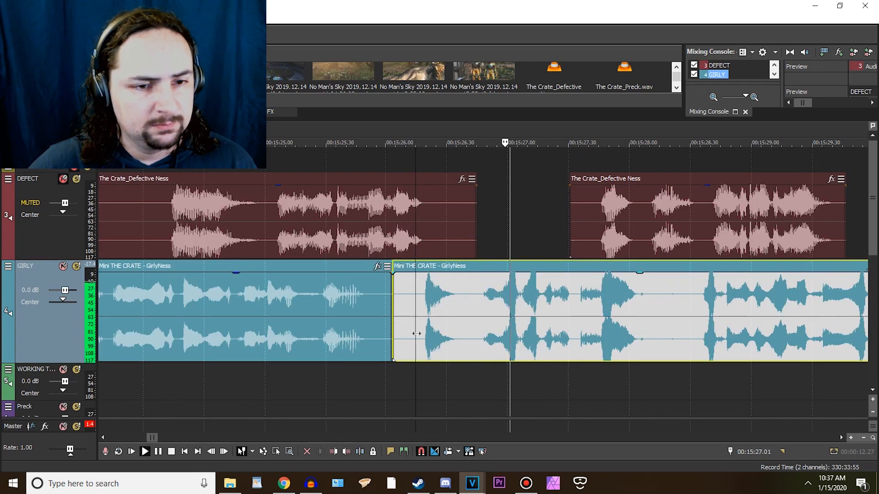
scroll(491, 344, "down", 4)
key("space")
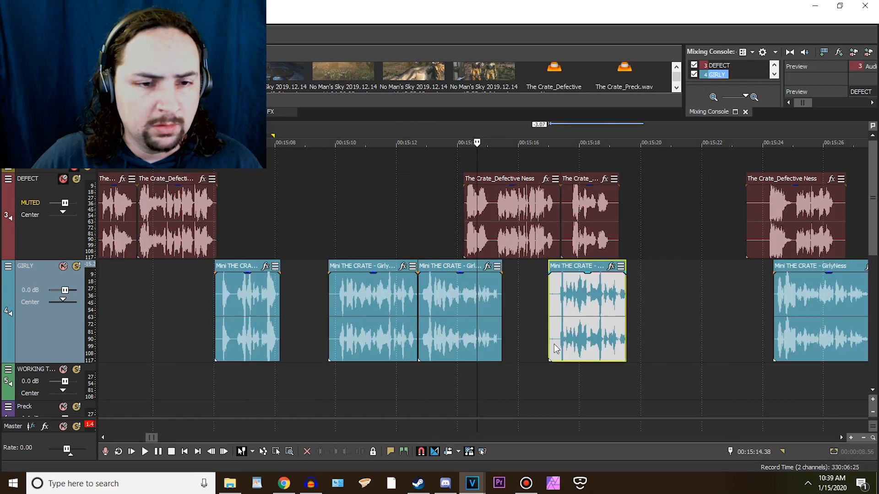
Move the GirlyNess clip at about 00:15:17 back against the preceding clip and play the three joined clips from 00:15:10.02.
left_click_drag(554, 344, 526, 341)
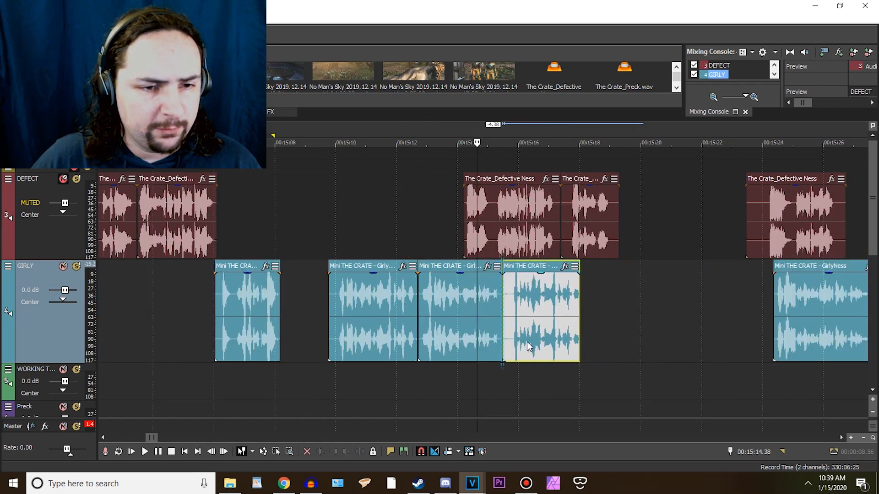
left_click(336, 340)
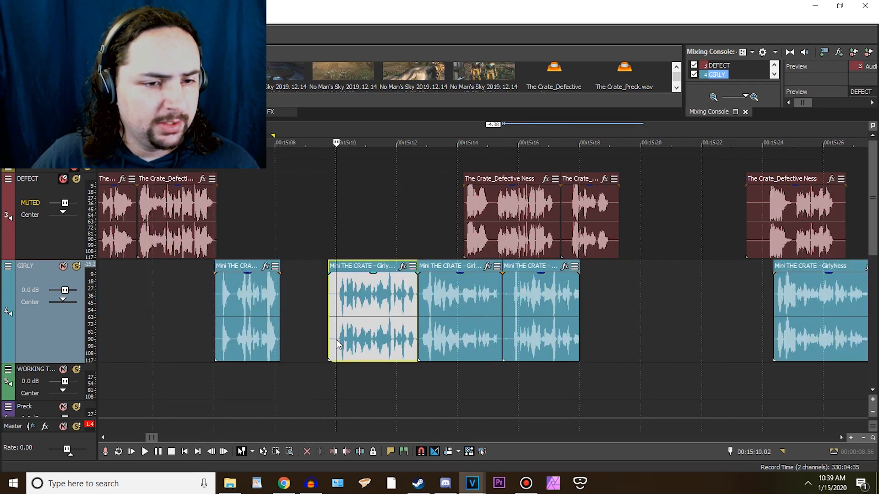
scroll(407, 351, "up", 1)
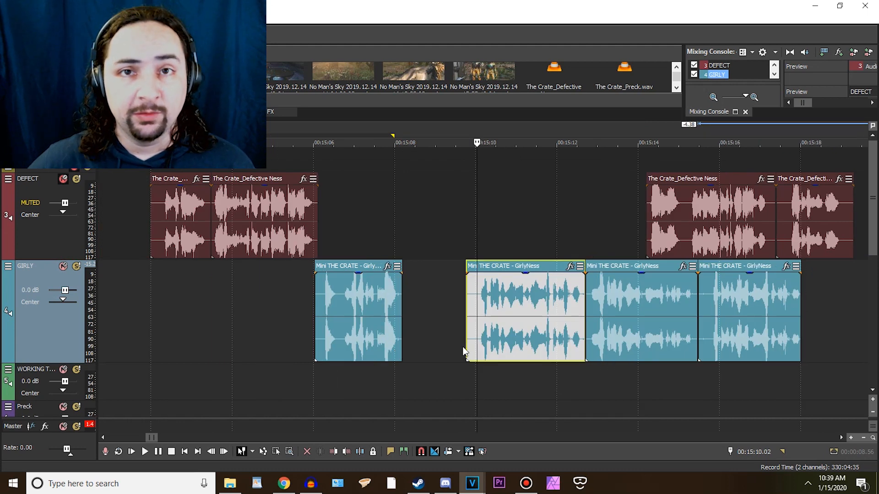
key("space")
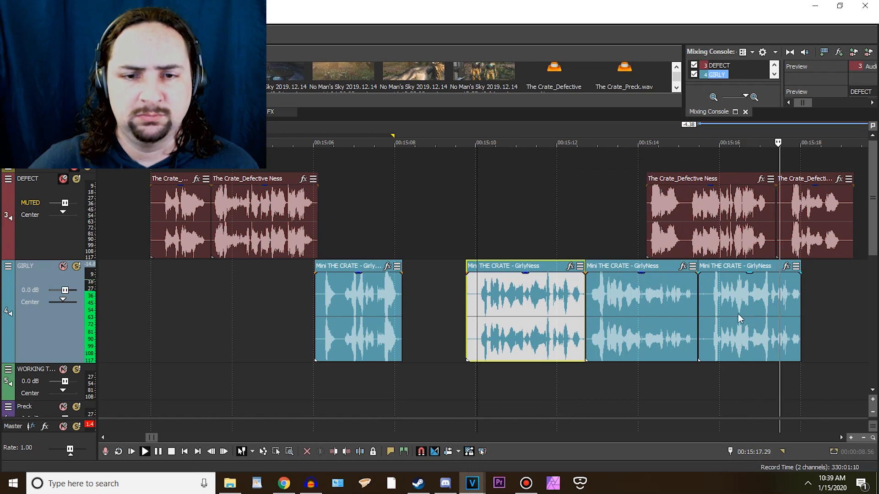
key("space")
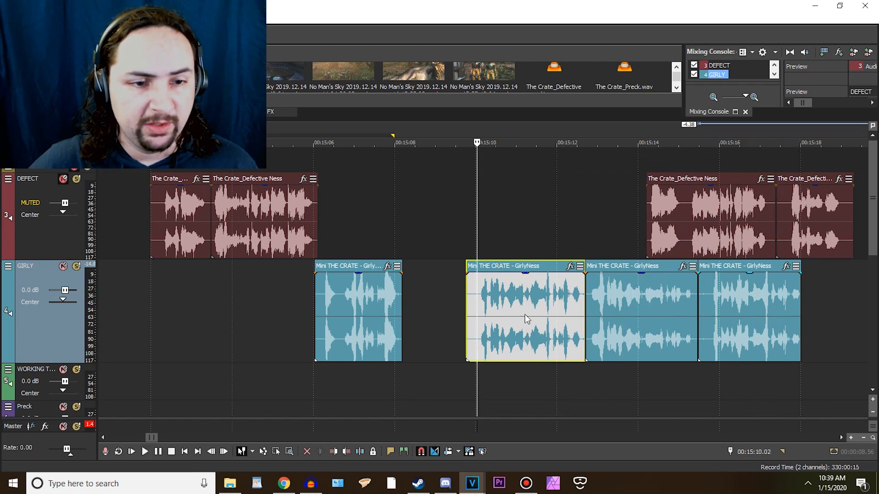
Split the first of the three joined GirlyNess clips at about 00:15:11 and delete the part before the cut.
key("space")
scroll(518, 316, "up", 5)
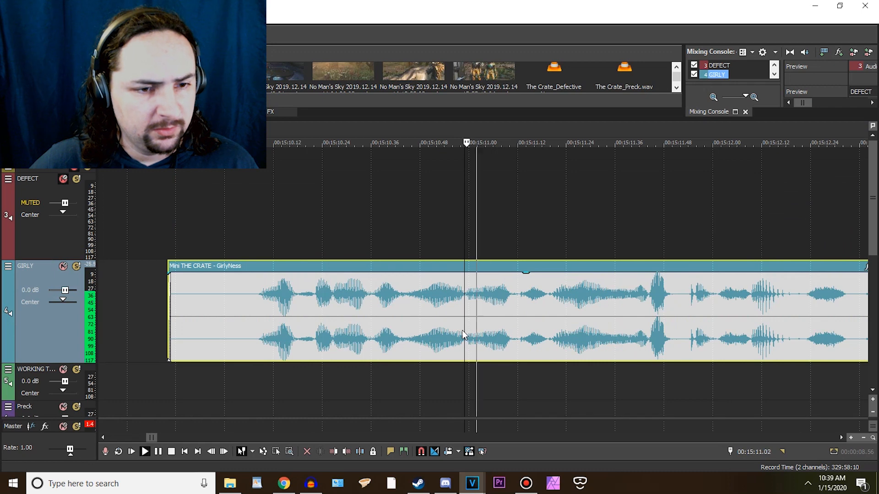
scroll(463, 331, "down", 5)
key("space")
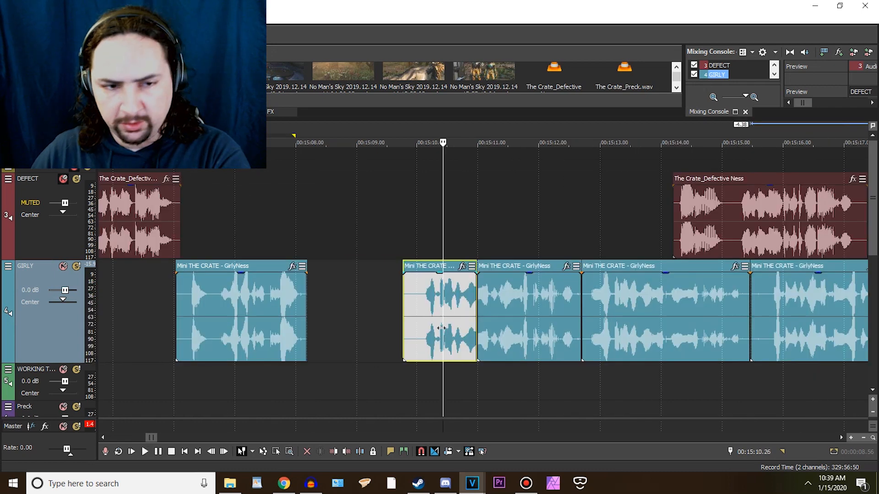
left_click(593, 339)
Play the last of the joined GirlyNess clips and split it at about 00:15:16.32.
left_click(769, 340)
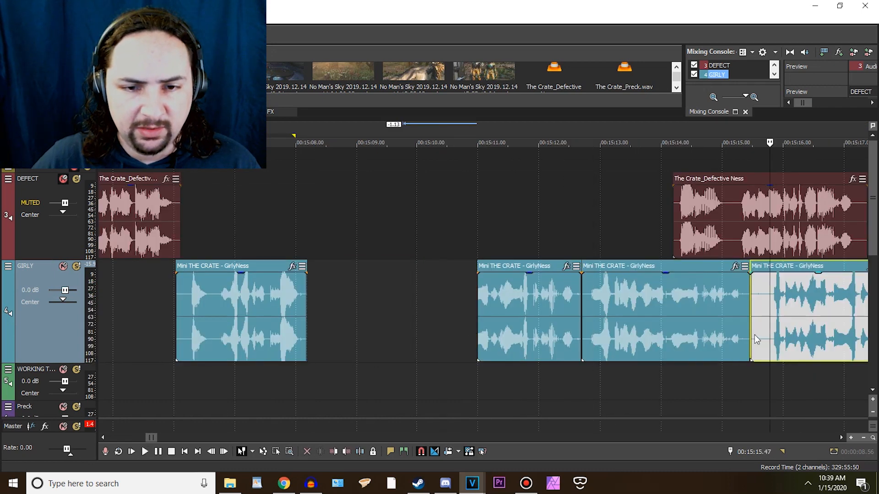
scroll(714, 334, "down", 3)
scroll(595, 331, "up", 4)
key("space")
scroll(531, 333, "up", 8)
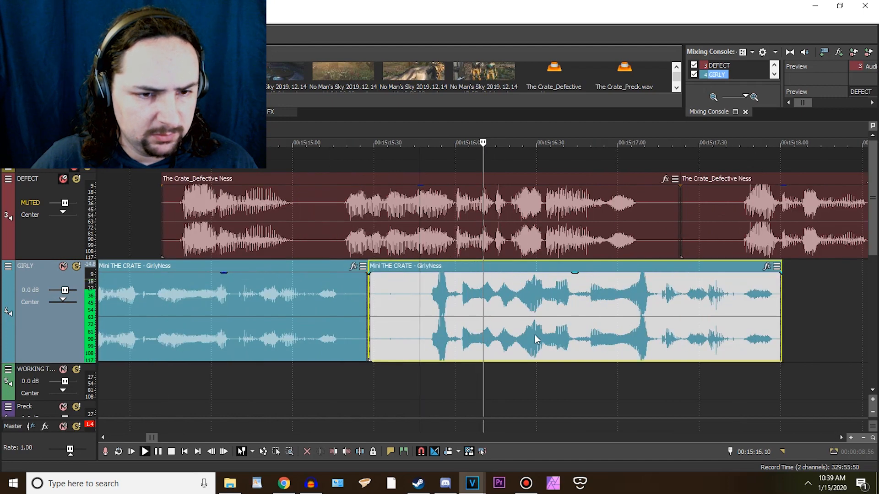
key("space")
key("s")
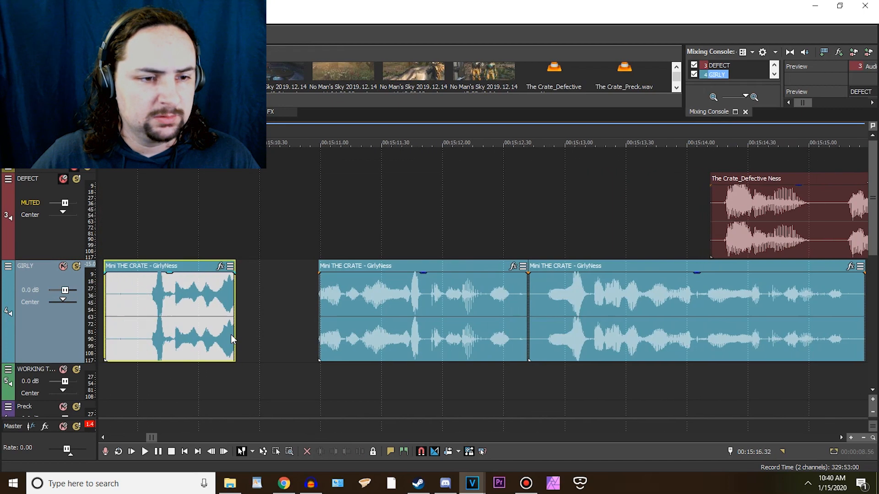
Move the split-off GirlyNess fragment directly before the clip starting at about 00:15:11 and play across the join.
left_click_drag(230, 334, 265, 338)
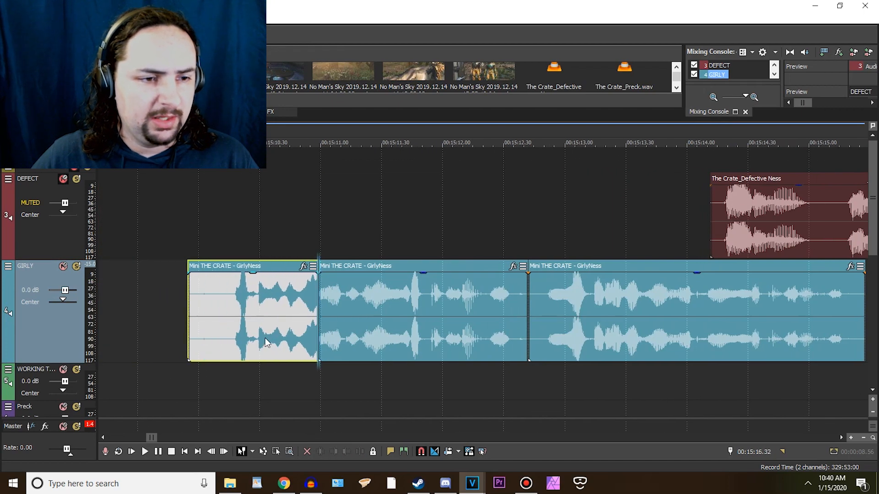
left_click(219, 335)
key("space")
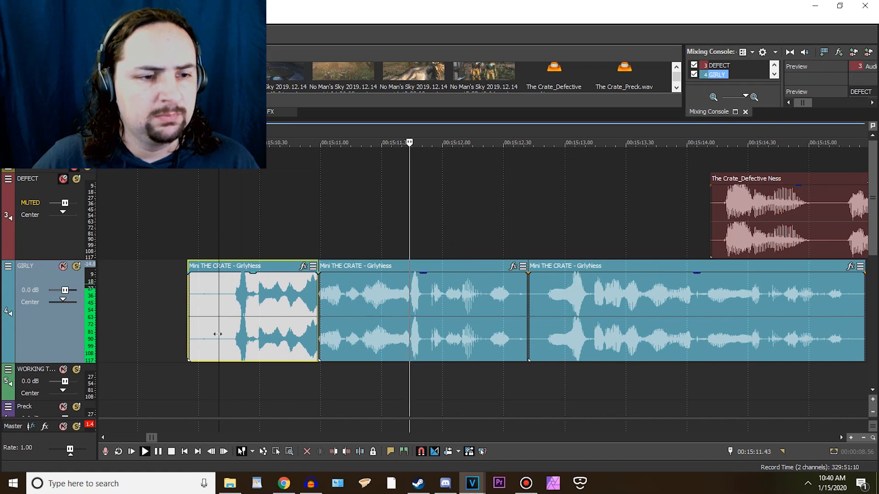
key("space")
Extend the end of the moved GirlyNess fragment to about 00:15:11.10.
left_click(306, 343)
scroll(305, 342, "up", 3)
scroll(450, 340, "down", 3)
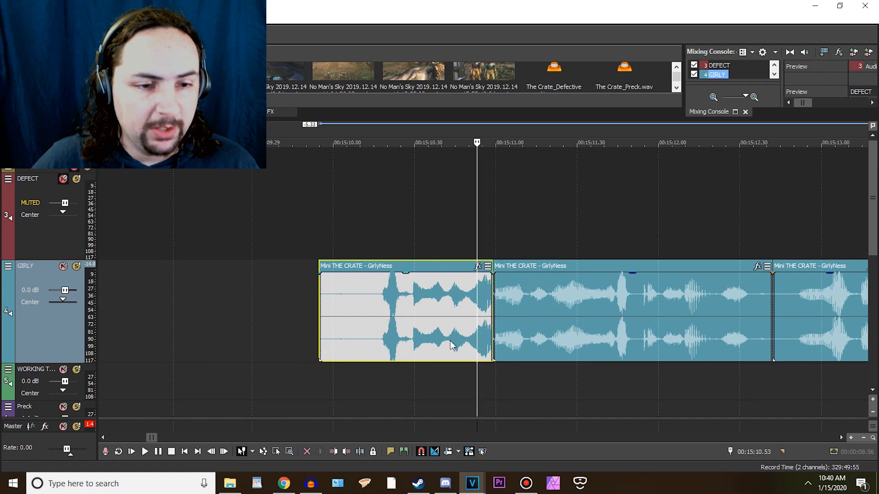
left_click_drag(492, 339, 522, 348)
left_click(523, 348)
Overlap the following GirlyNess clip's start with the fragment's end using a 0.01 crossfade and play back the join.
scroll(520, 344, "up", 5)
left_click_drag(554, 350, 527, 350)
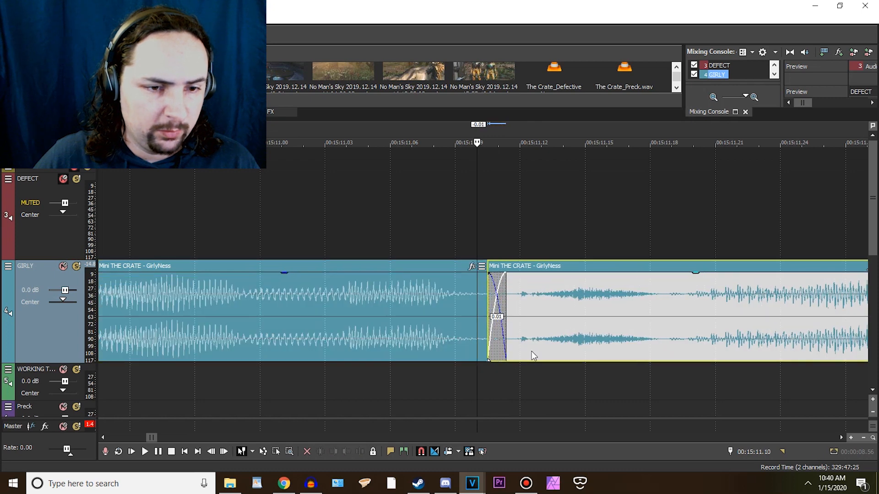
scroll(527, 350, "down", 8)
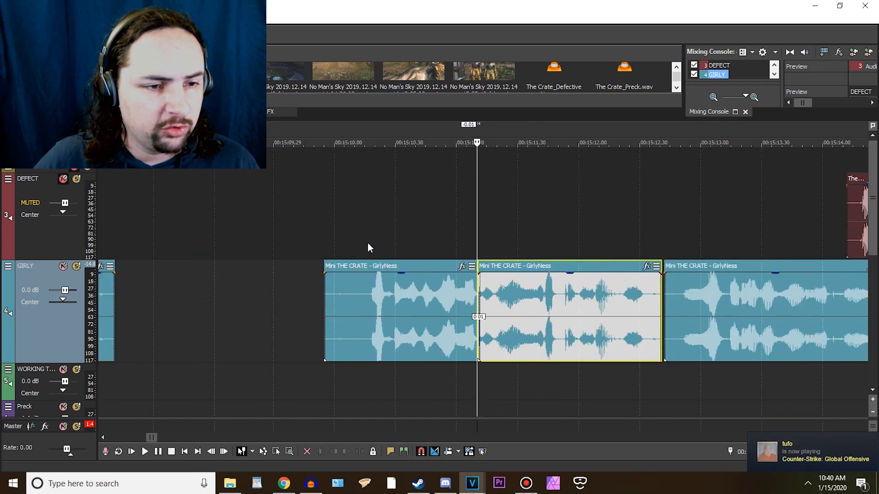
left_click(368, 244)
key("space")
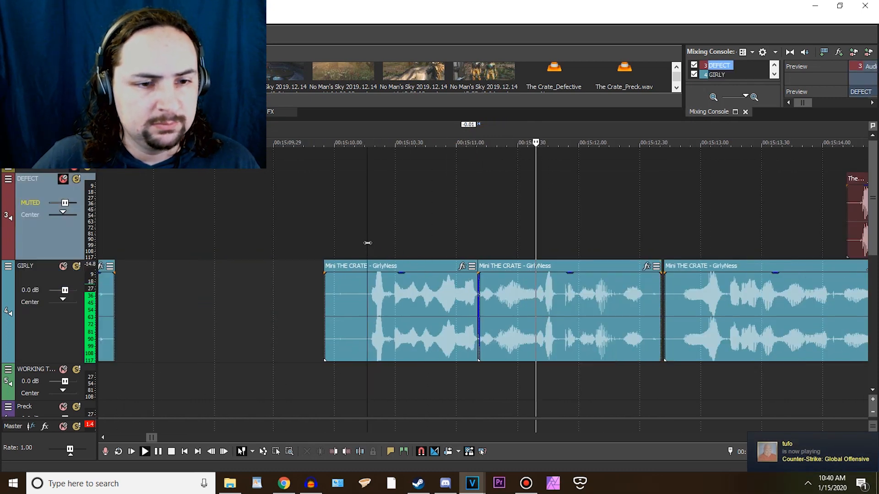
key("space")
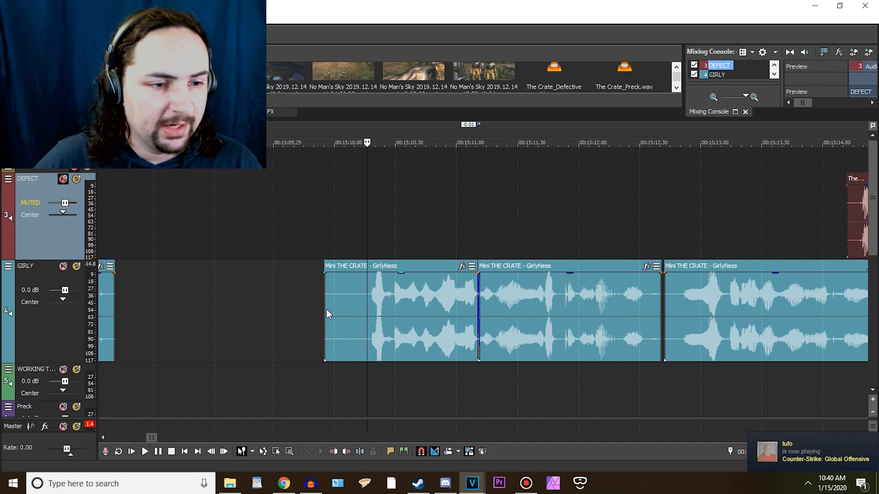
Trim the silent start of the moved GirlyNess fragment and join the GirlyNess clips in the gap between the two Defective Ness lines.
left_click_drag(327, 314, 358, 314)
scroll(358, 314, "down", 6)
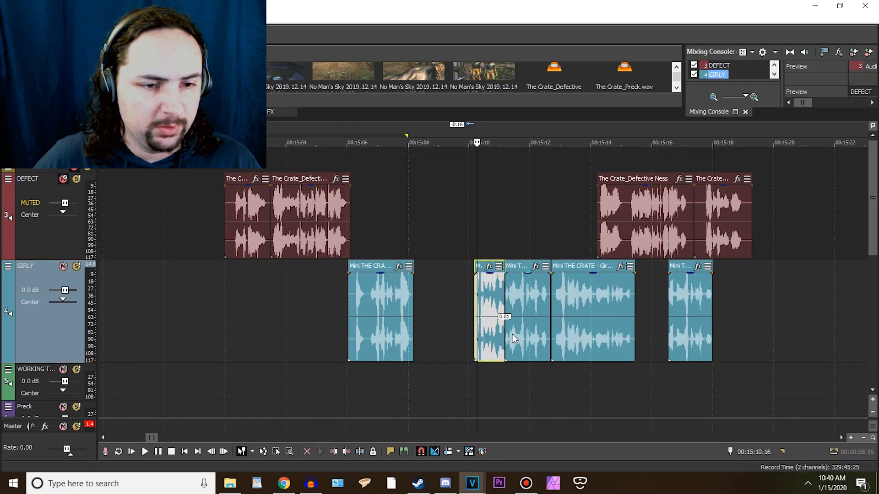
left_click(525, 342, "ctrl")
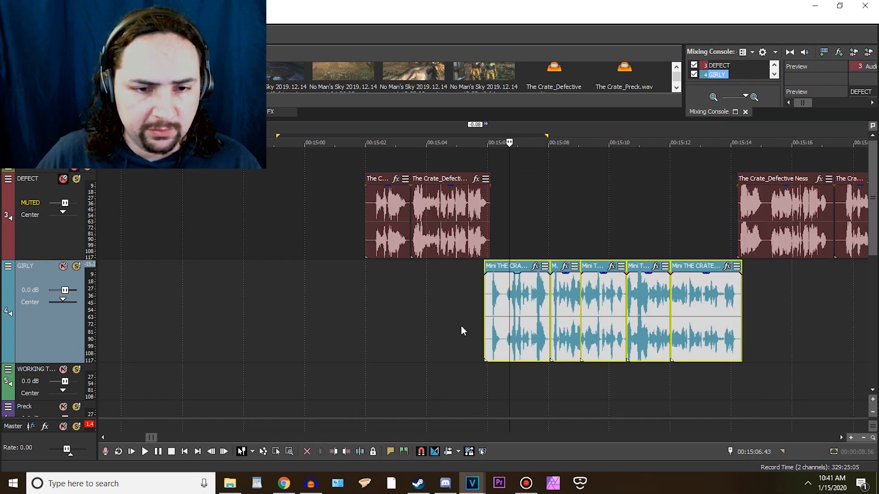
left_click(457, 324)
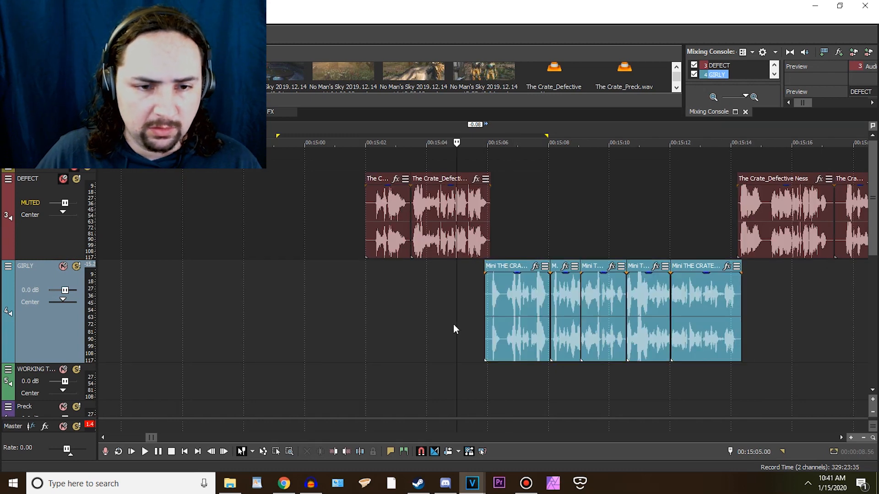
Unmute the DEFECT track and look over how its lines alternate with the GIRLY clips.
left_click(63, 179)
scroll(372, 301, "down", 10)
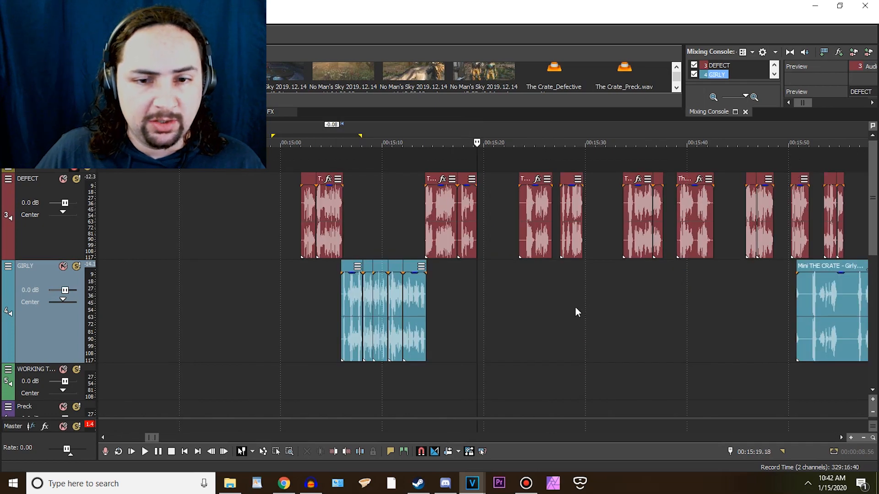
scroll(566, 305, "down", 3)
scroll(583, 304, "up", 1)
scroll(582, 305, "down", 1)
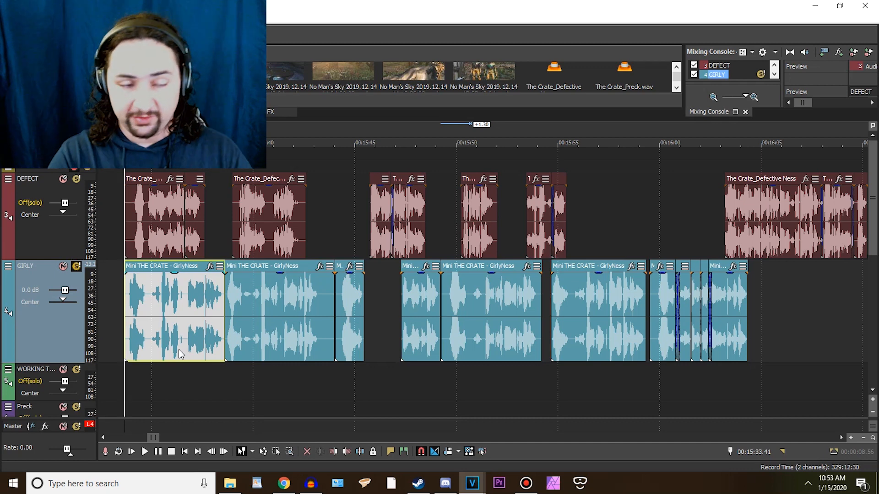
Play back the soloed GirlyNess clip at 00:15:33.41 and the crossfaded GirlyNess fragments from about 00:15:59.54.
key("space")
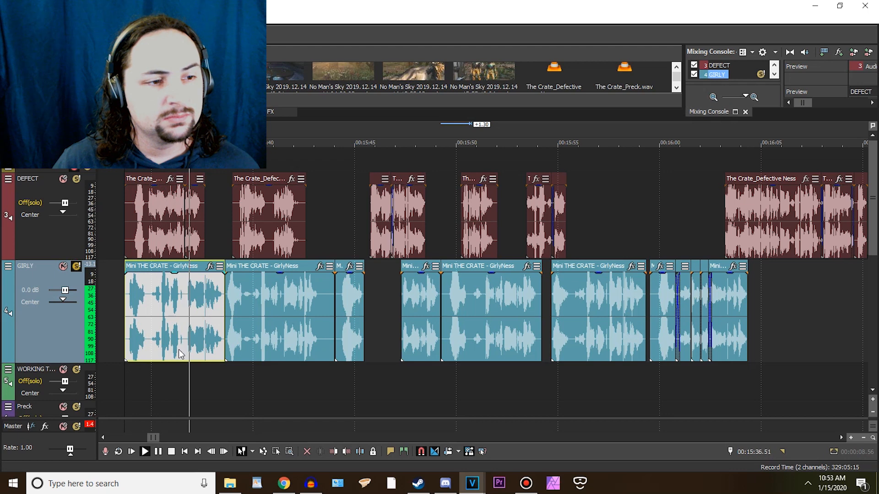
key("space")
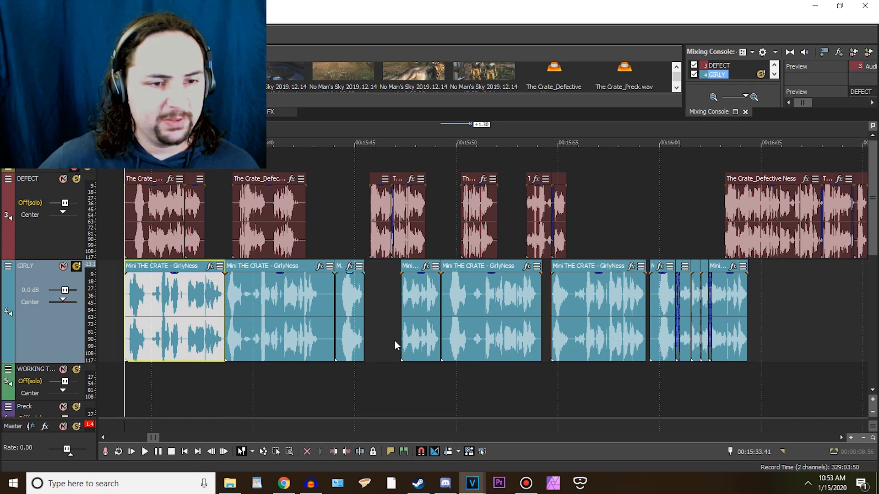
left_click(654, 339)
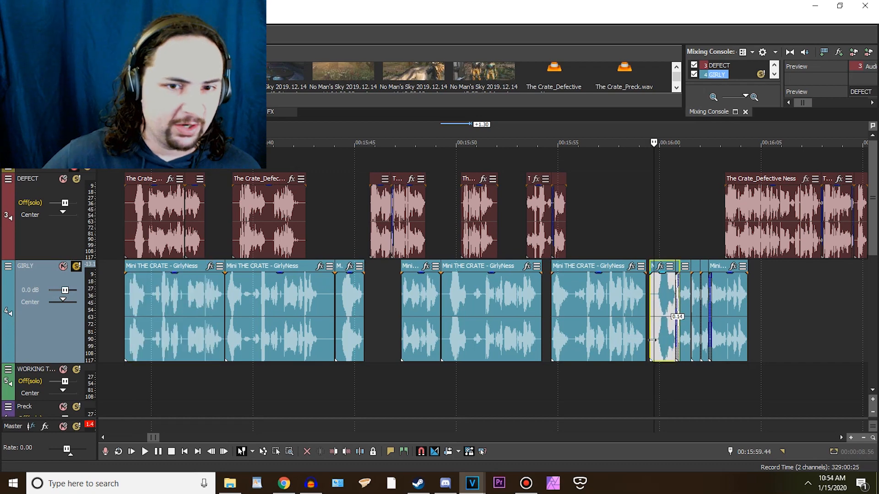
scroll(707, 319, "down", 2)
scroll(523, 333, "up", 6)
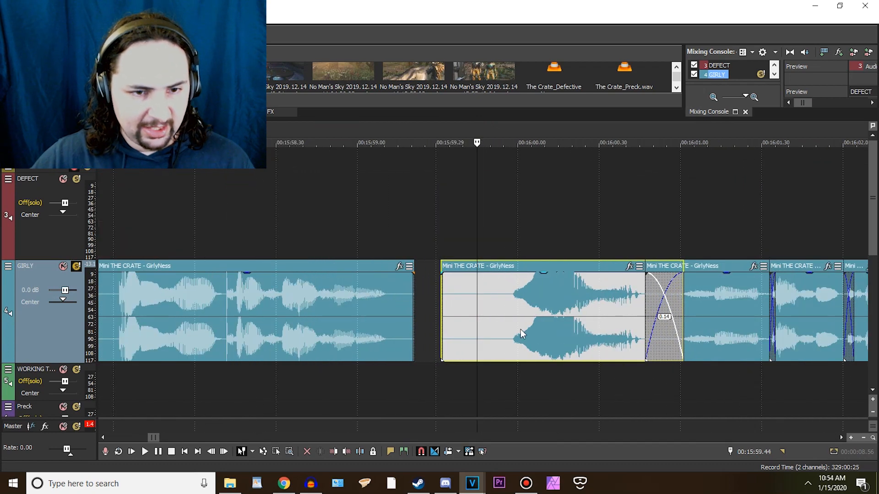
left_click(505, 331)
scroll(508, 322, "right", 4)
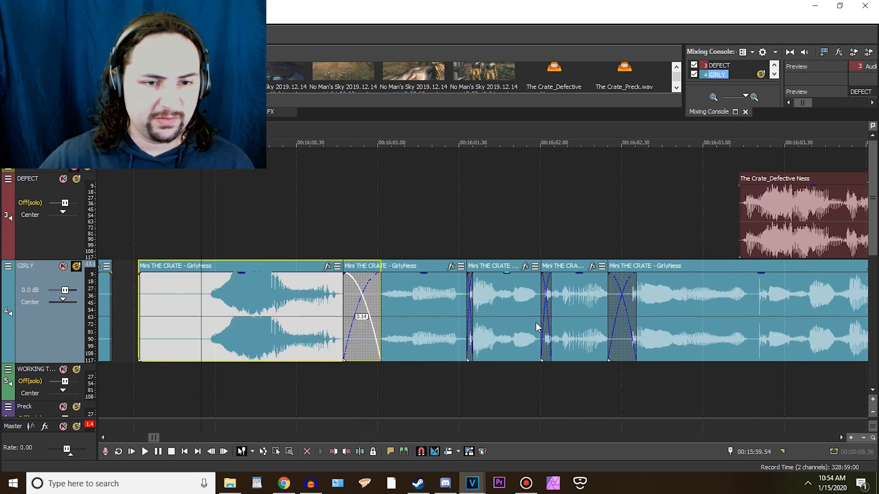
scroll(653, 254, "down", 2)
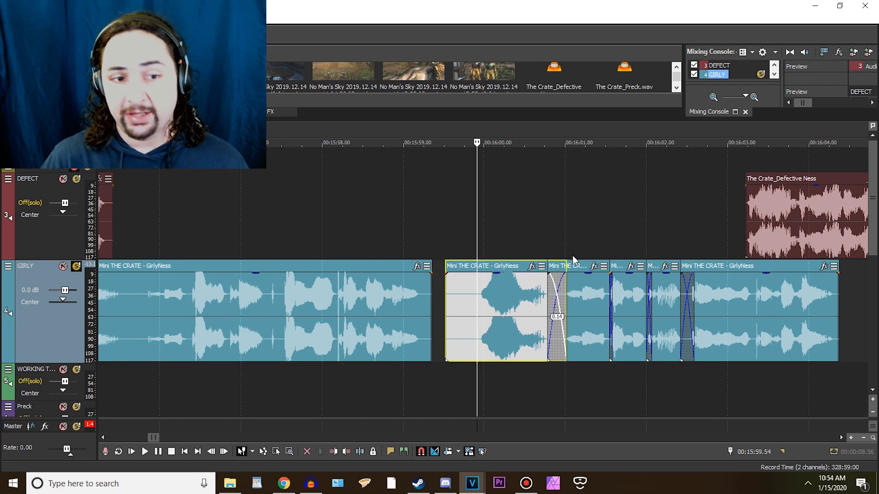
key("space")
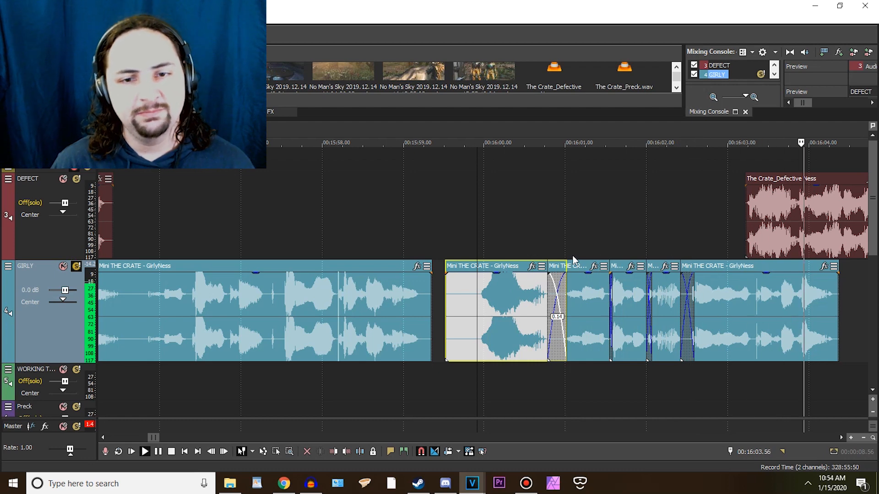
key("space")
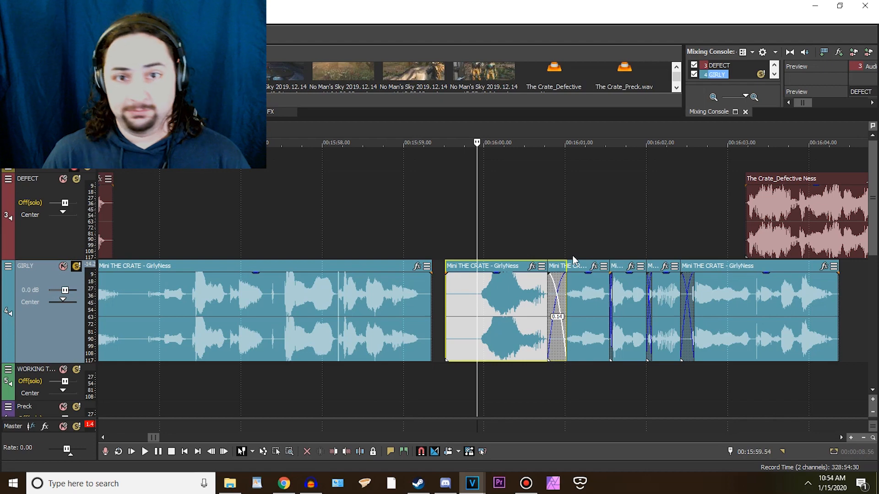
Look over the full DEFECT and GIRLY edits and open the track effects of the DEFECT track.
scroll(551, 255, "down", 3)
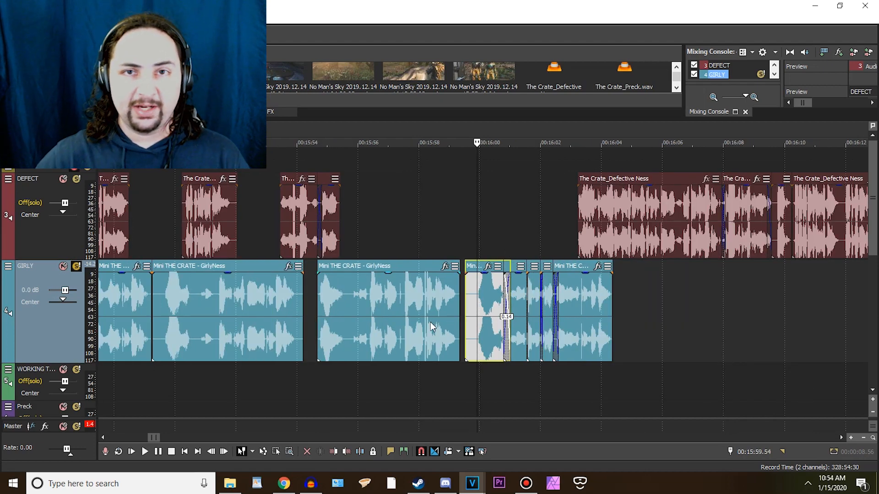
scroll(412, 331, "down", 6)
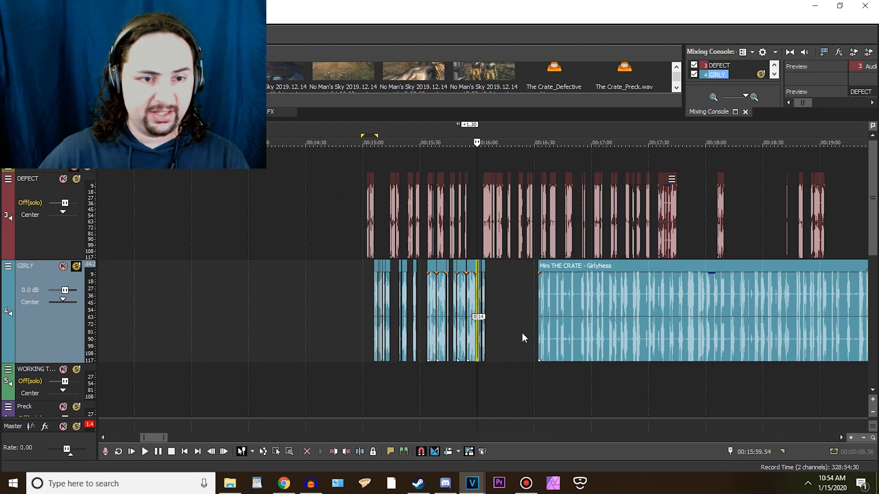
scroll(521, 331, "up", 8)
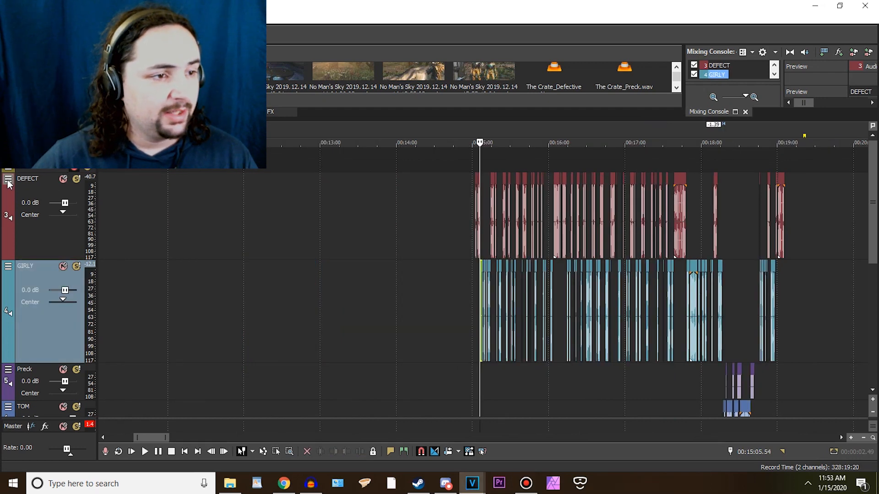
left_click(8, 180)
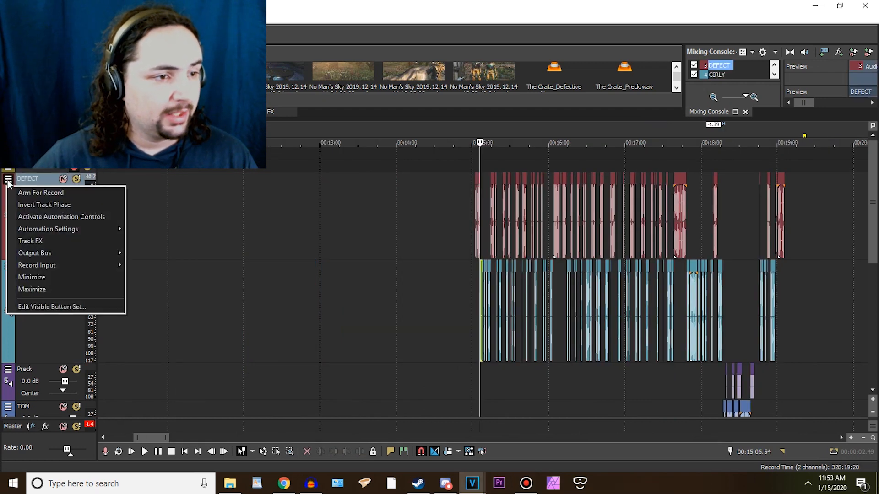
left_click(23, 241)
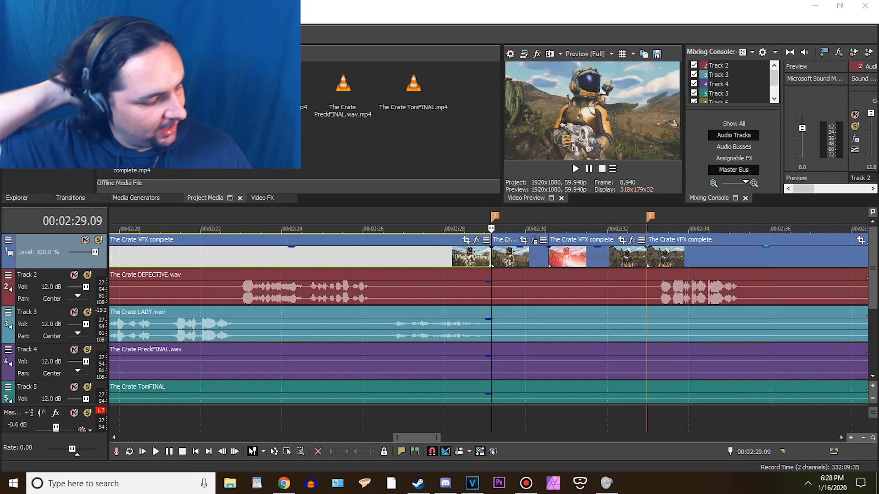
Play The Crate VFX complete scene from marker 2 at 00:02:29.09 to check the gun shot without sound effects.
left_click(534, 299)
scroll(535, 299, "up", 2)
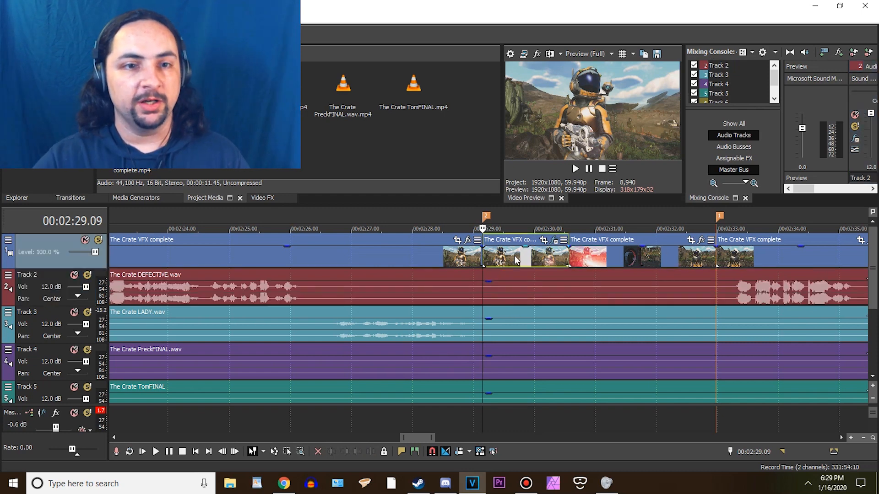
key("space")
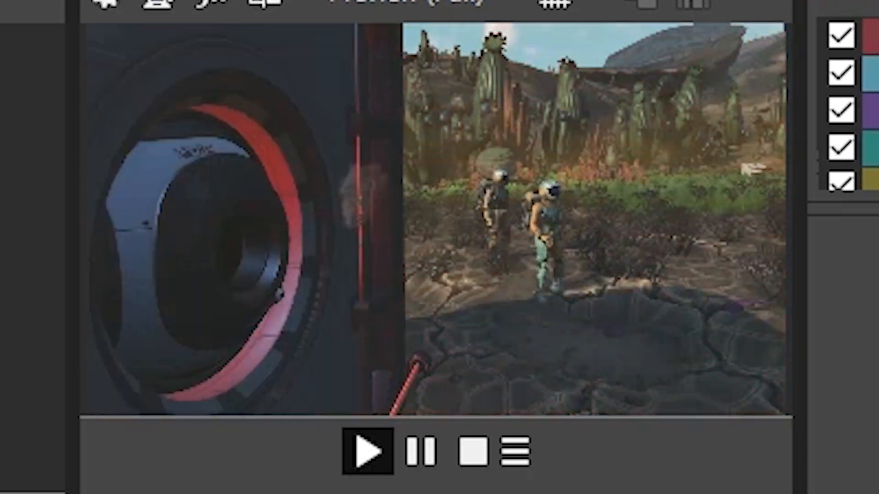
key("space")
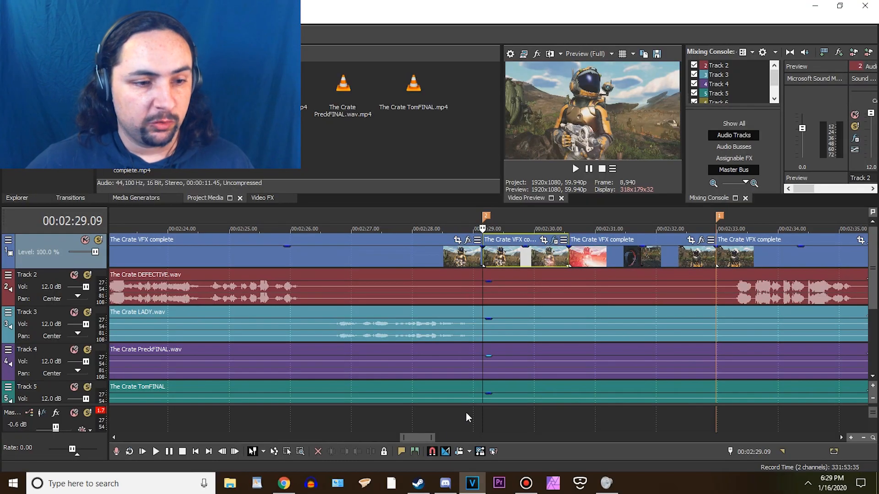
Search the downloads folder in File Explorer for "desert" and look through the matching ambience files.
left_click(230, 482)
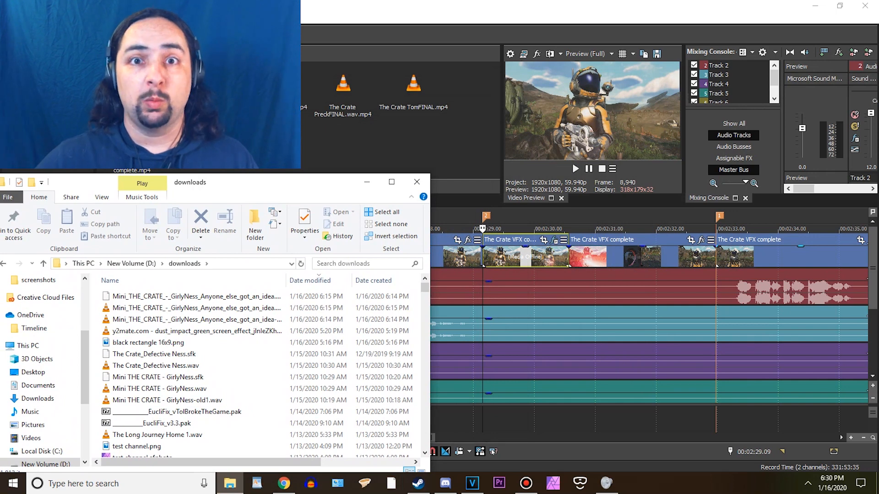
left_click(356, 263)
type("desert")
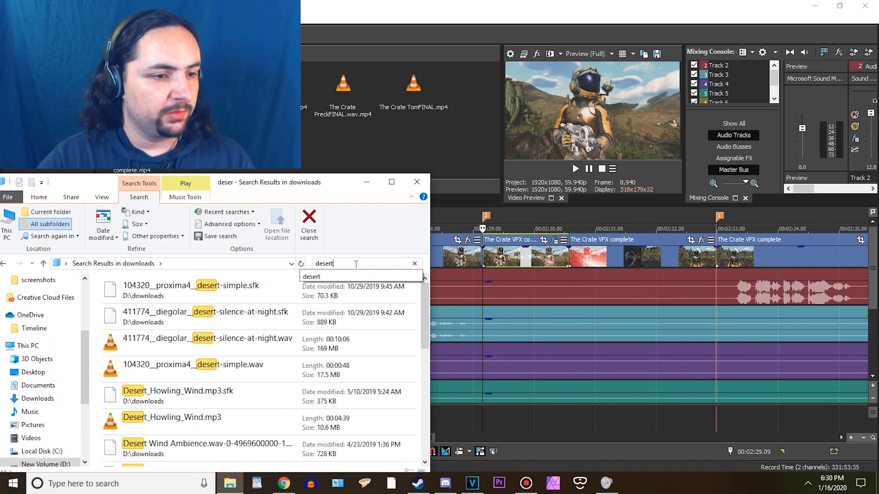
key("Return")
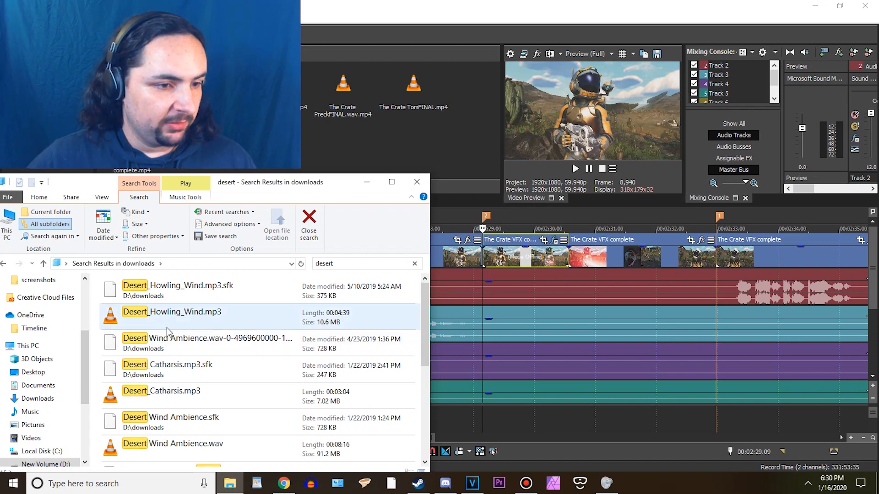
scroll(210, 361, "down", 3)
scroll(215, 362, "up", 3)
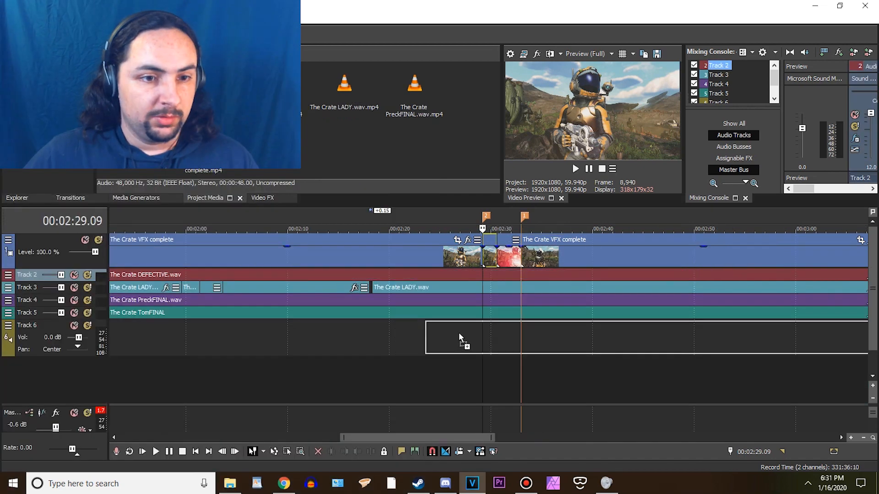
Place the 104320__proxima4__desert-simple ambience on Track 6 and move it to the start of the timeline.
left_click_drag(463, 340, 307, 323)
scroll(366, 323, "down", 5)
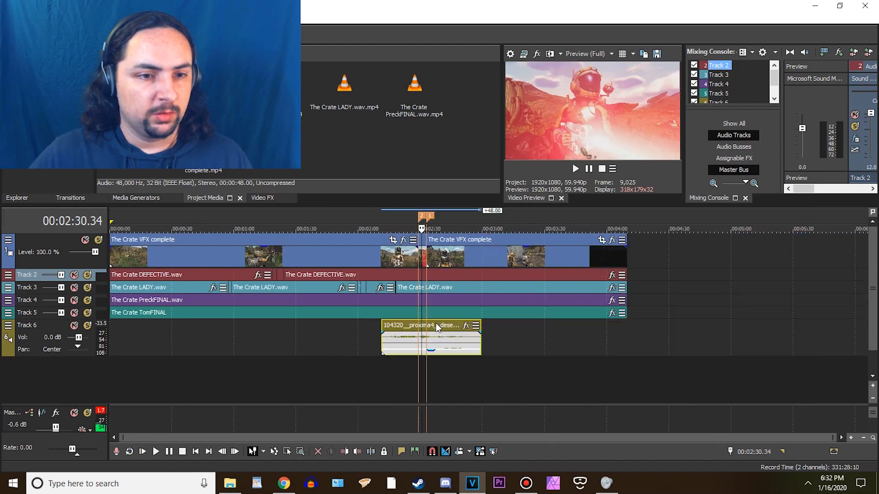
left_click_drag(431, 327, 138, 330)
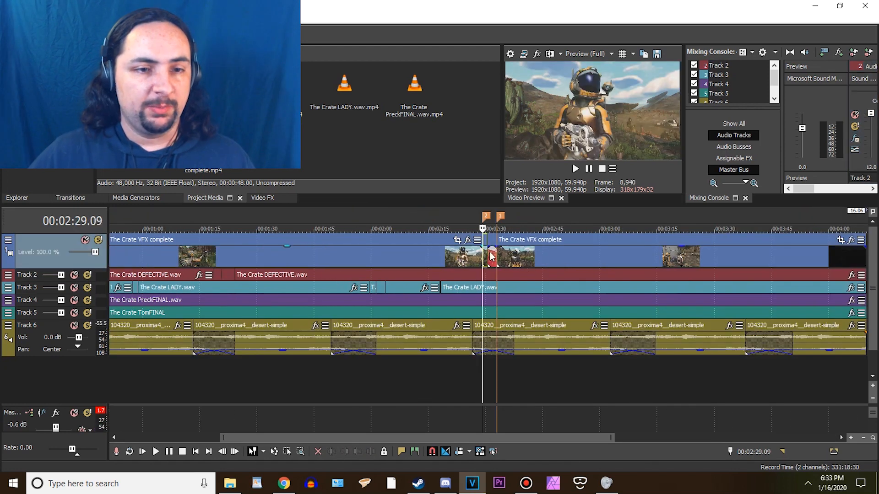
Play the gun shot scene from 00:02:29.09 with the desert ambience underneath.
scroll(498, 250, "up", 10)
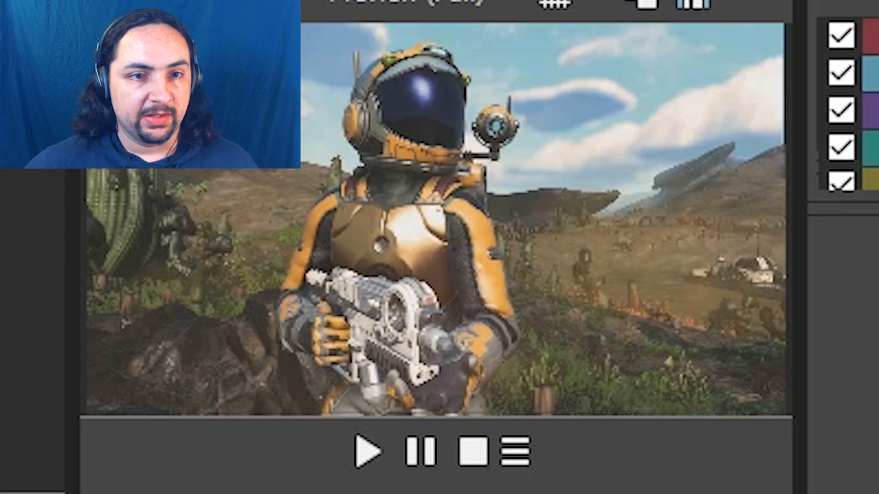
key("space")
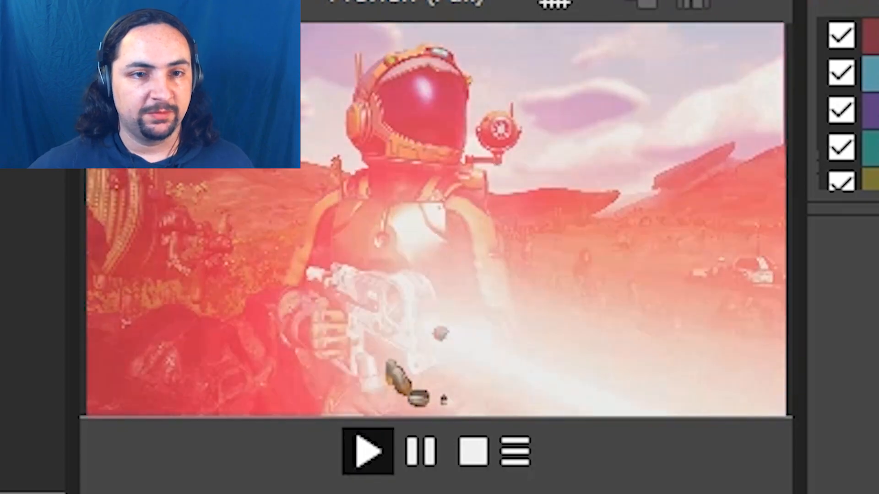
key("space")
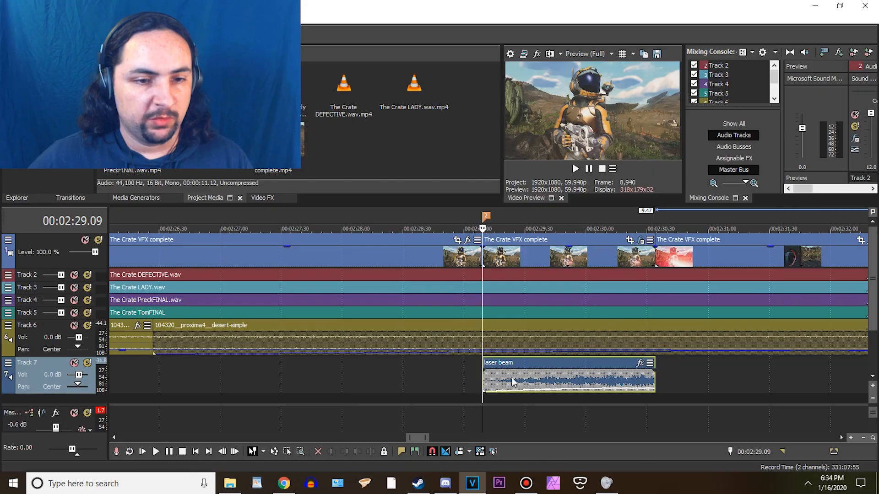
Examine the laser beam clip's rising waveform on Track 7 and play it with the scene from 00:02:29.09.
left_click(512, 377)
left_click(551, 370)
left_click(582, 375)
left_click(605, 380)
left_click(626, 384)
left_click(486, 385)
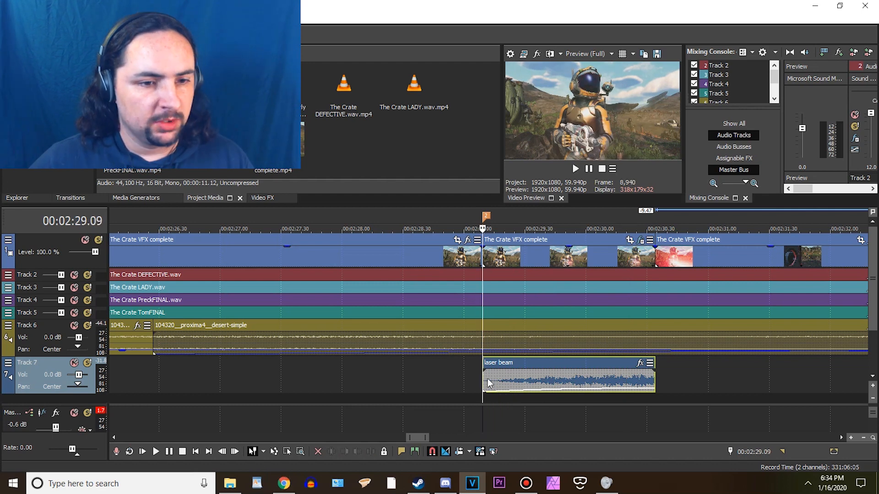
key("space")
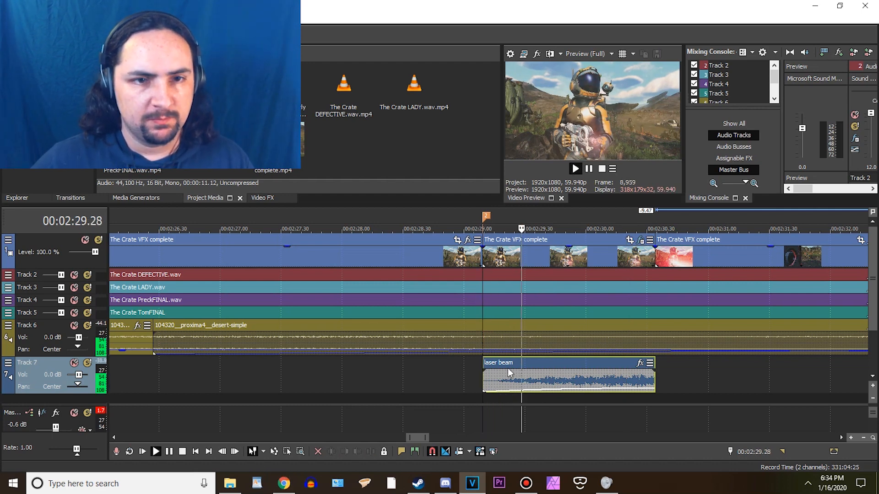
key("space")
Add Blaster shot.wav from File Explorer to Track 7, slightly overlapping the laser beam's end, and play both sounds with the scene.
key("alt+Tab")
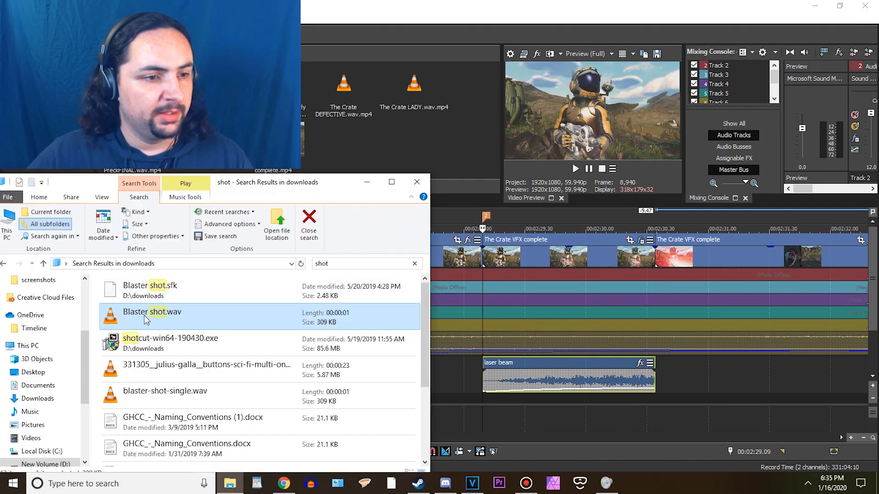
left_click_drag(147, 316, 651, 382)
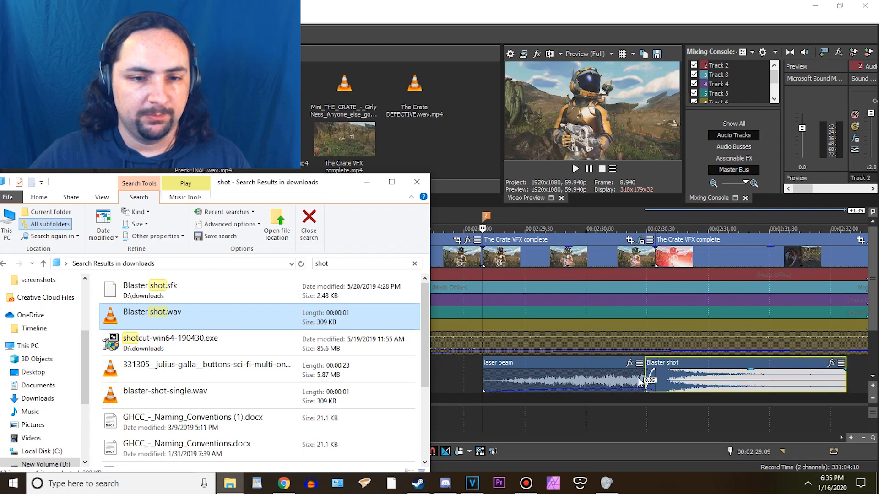
left_click(468, 375)
key("space")
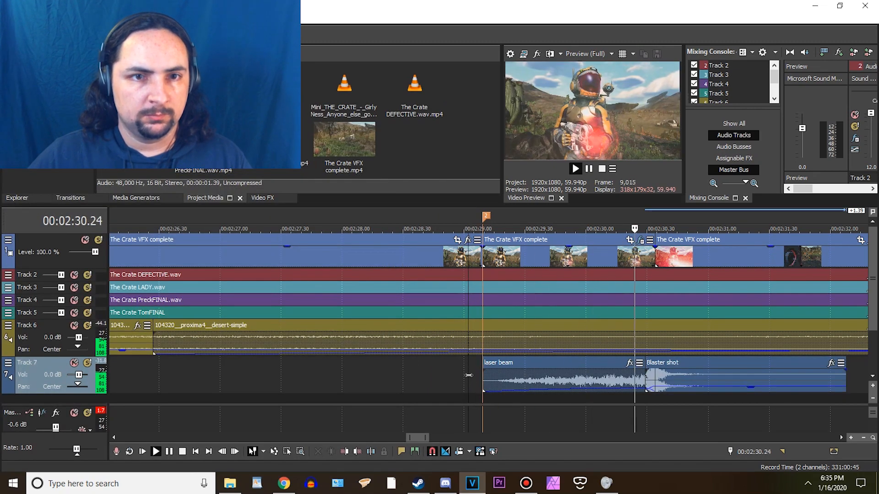
Add a Pitch Shift effect to the Blaster shot clip on Track 7 and lower its pitch by 2 semitones.
key("space")
scroll(601, 363, "down", 3)
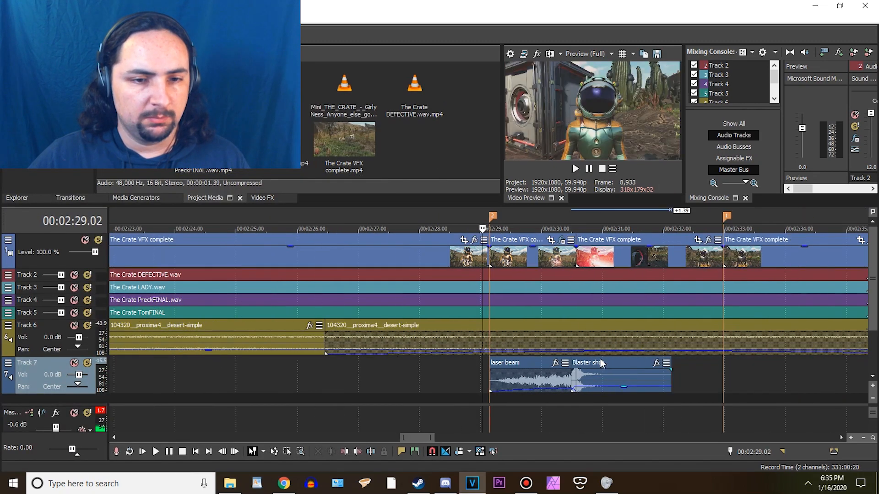
left_click(657, 363)
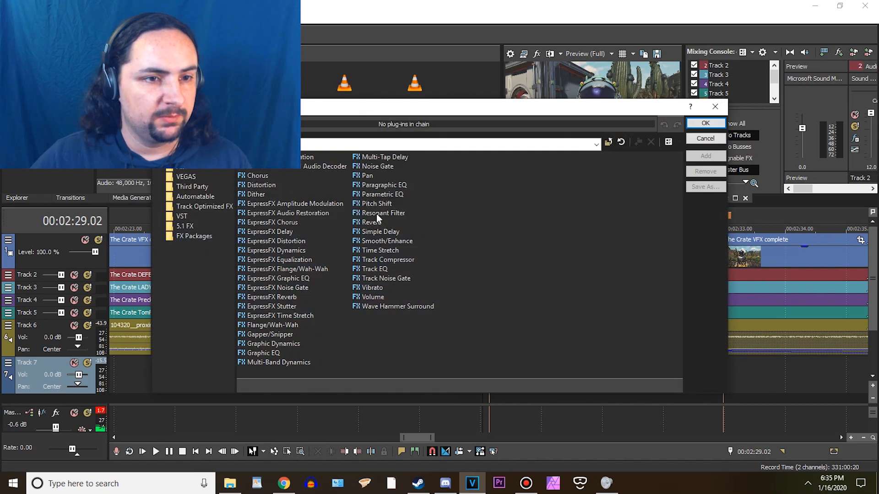
double_click(375, 205)
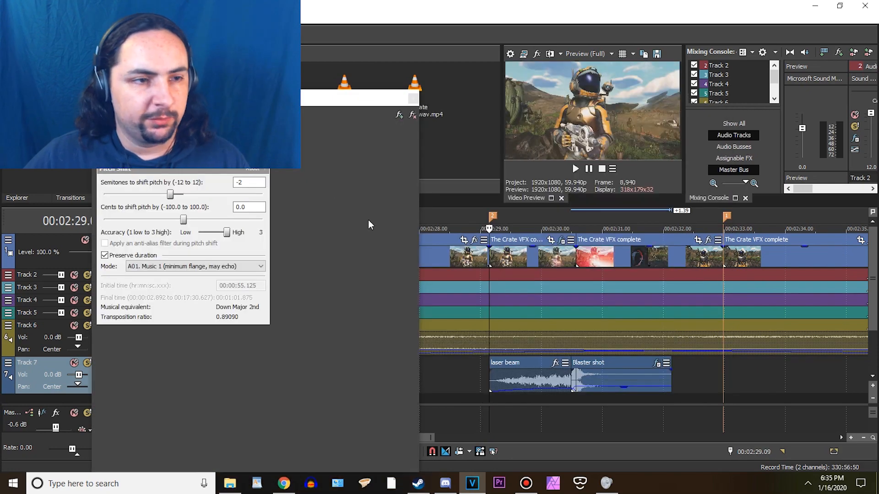
Add a Long hall Reverb to the Blaster shot's effect chain and play the shot with the scene.
left_click(399, 116)
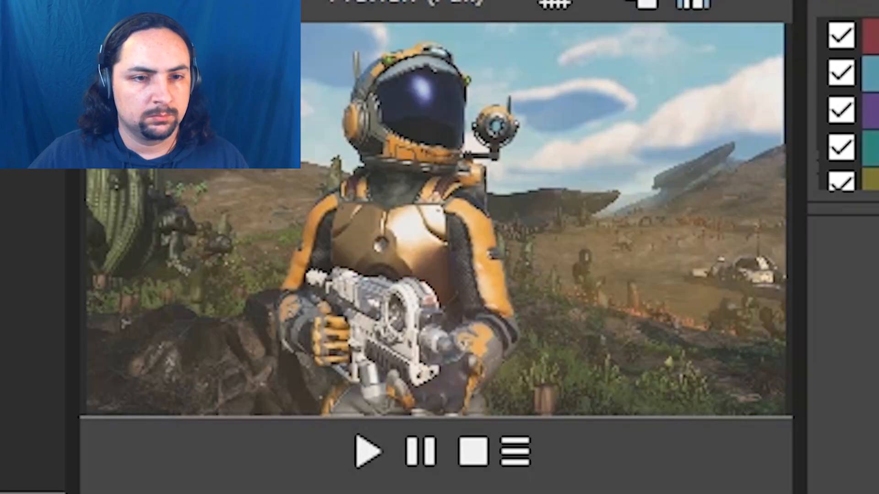
key("space")
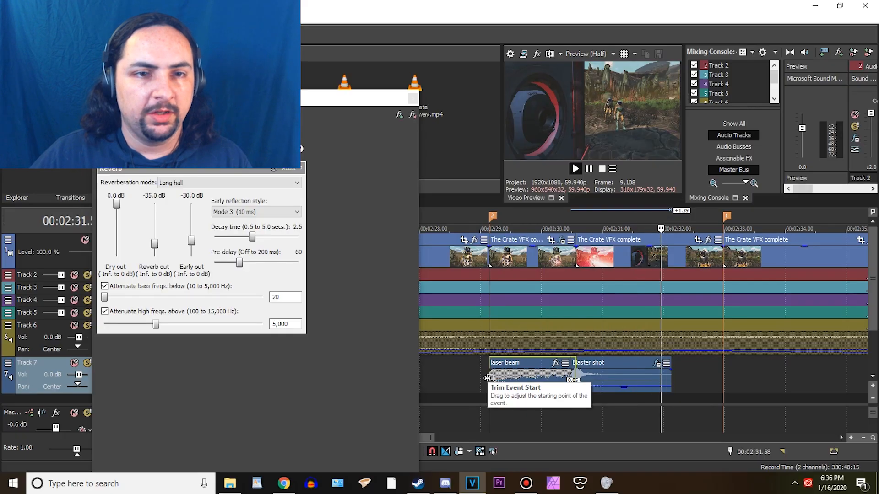
key("space")
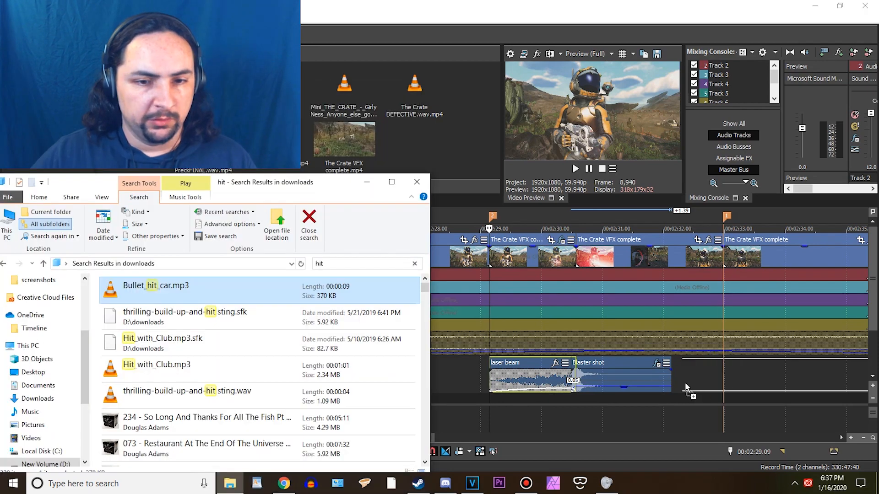
Add Bullet_hit_car.mp3 from File Explorer to Track 7, just after the Blaster shot clip.
left_click_drag(688, 391, 686, 383)
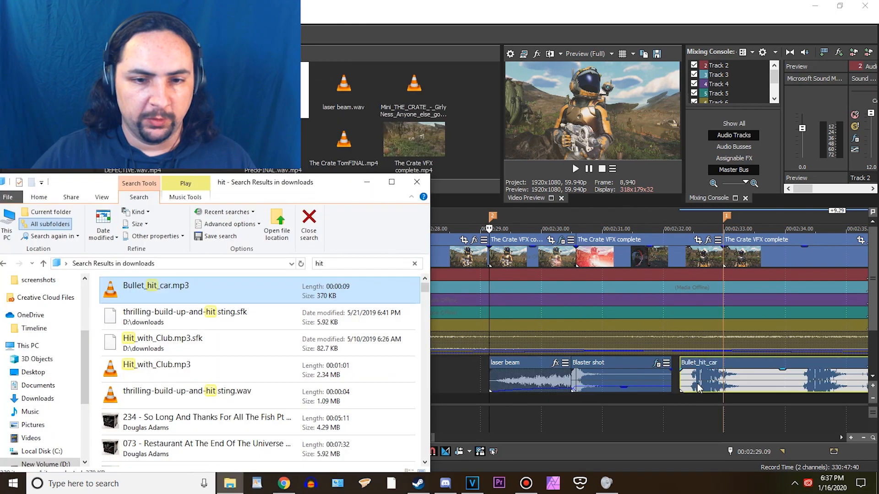
left_click(687, 384)
scroll(507, 401, "down", 5)
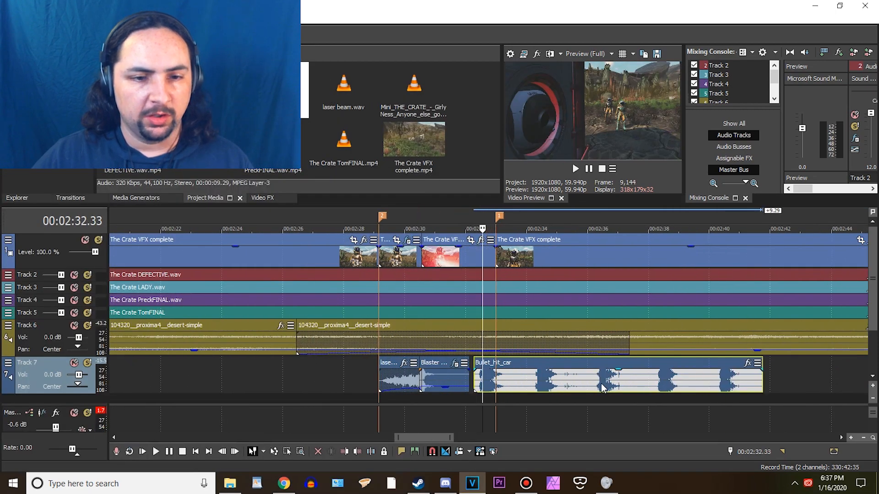
Trim Bullet_hit_car to the single impact starting at 00:02:36.12, place it at the Blaster shot's end and play the scene.
left_click(593, 385)
left_click_drag(475, 384, 595, 379)
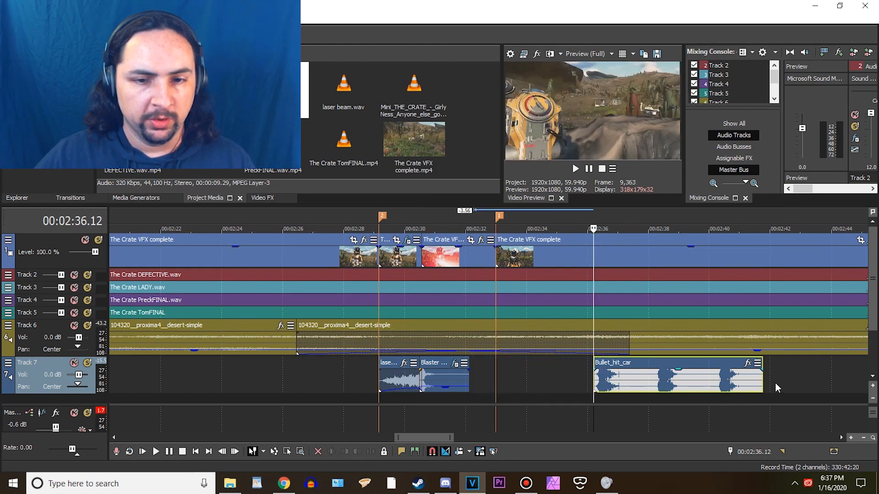
left_click_drag(760, 379, 493, 386)
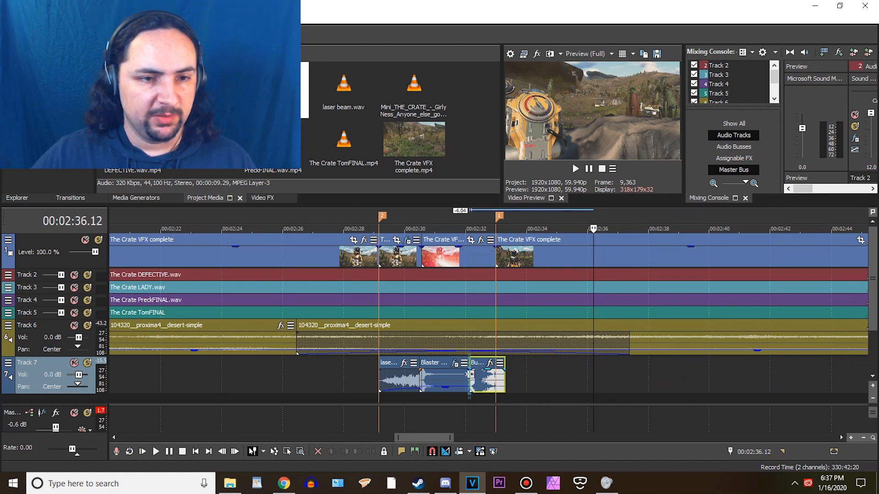
key("space")
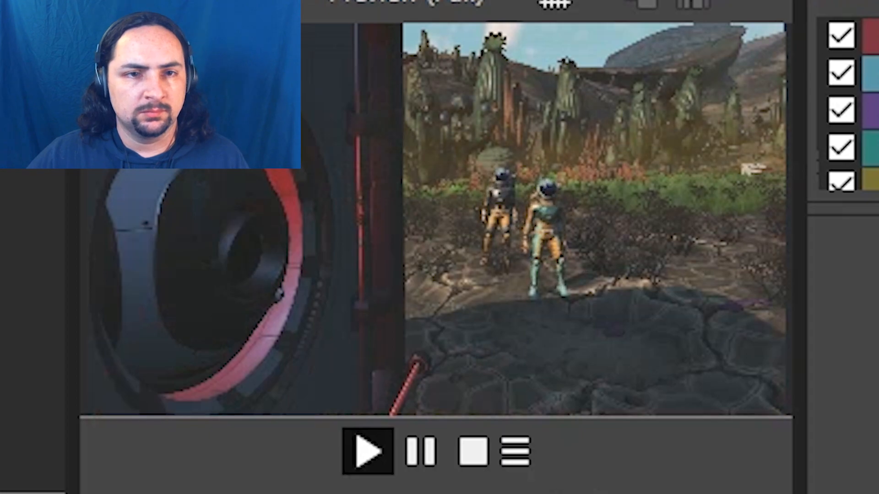
key("space")
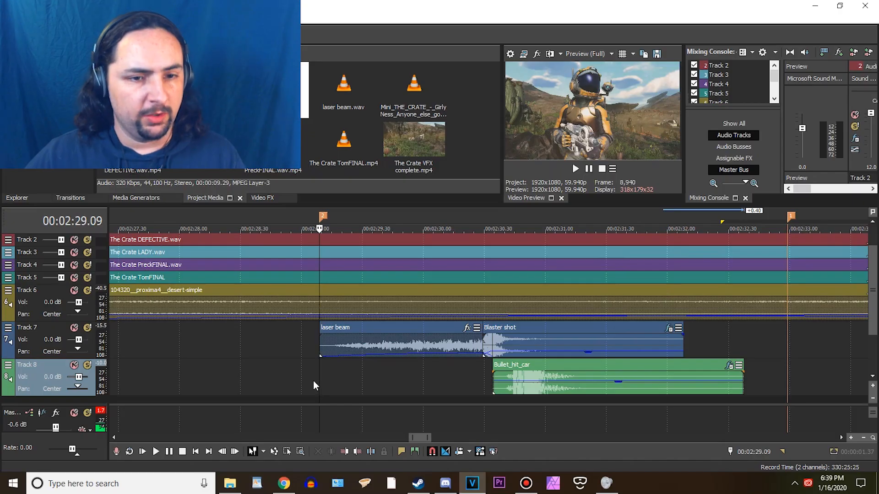
Locate the start of the silent character's movement after the shot, stepping the playhead back to 00:02:35.16.
scroll(313, 380, "down", 10)
left_click(565, 341)
scroll(563, 341, "up", 8)
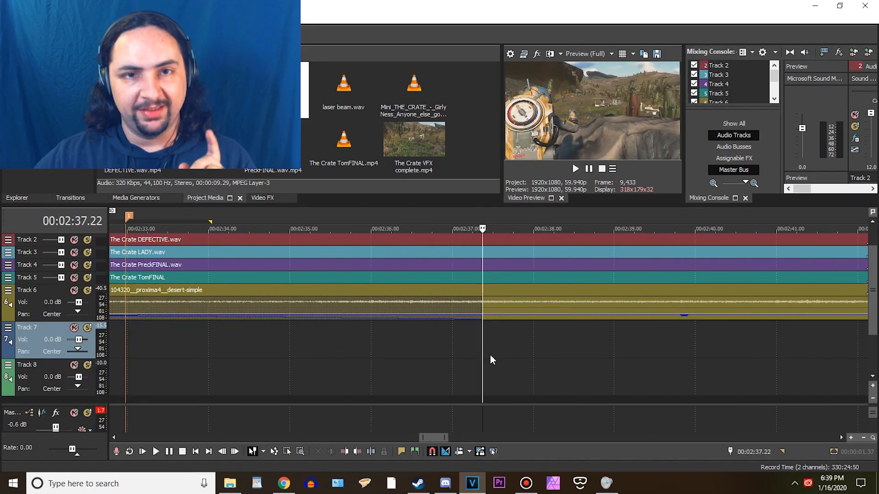
key("Left")
key("Left")
key("Left")
key("Left")
key("Left")
key("Left")
key("Left")
key("Left")
key("Left")
key("Left")
key("Left")
key("Left")
key("Left")
key("Left")
key("Left")
key("Left")
key("Left")
key("Left")
key("Left")
key("Left")
key("Left")
key("Left")
key("Left")
key("Left")
key("Left")
key("Left")
key("Left")
key("Left")
key("Left")
key("Left")
key("Left")
key("Left")
key("Left")
key("Left")
key("Left")
key("Left")
key("Left")
key("Left")
key("Left")
key("Left")
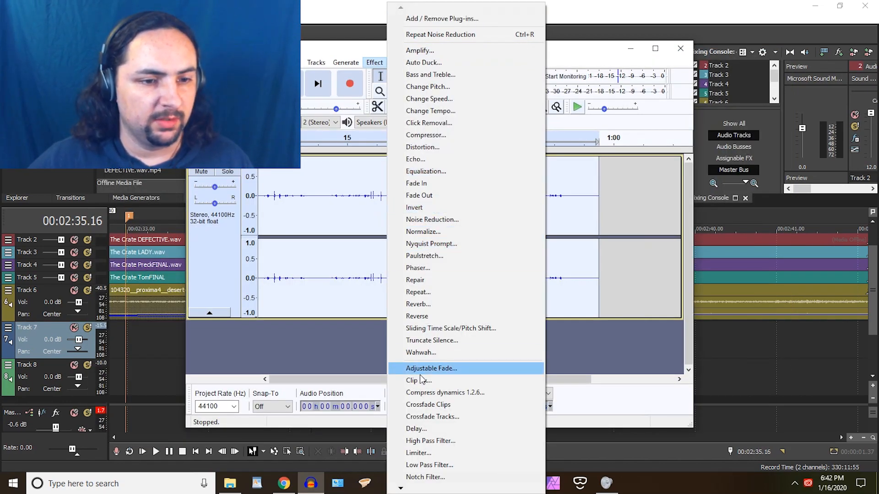
In Audacity, use the Compress dynamics 1.2.6 effect on the selected stereo recording.
left_click(444, 392)
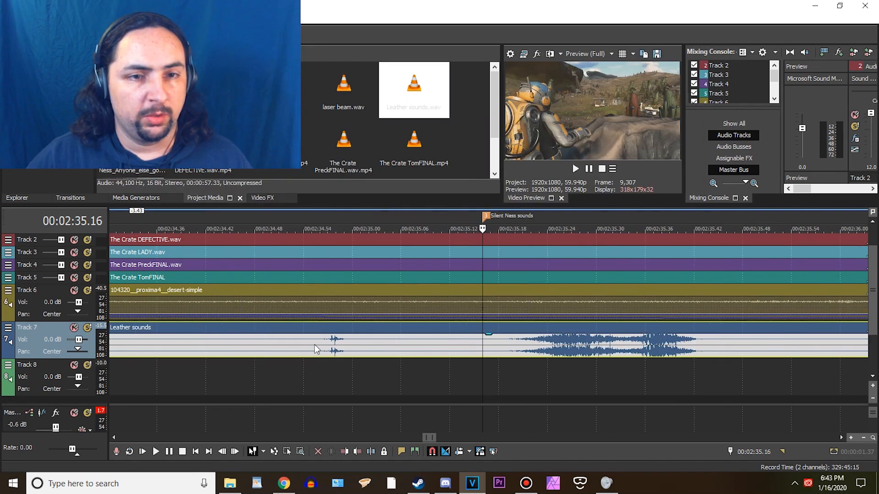
In VEGAS, shift the Leather sounds clip on Track 7 to line up with the Silent Ness sounds marker at 00:02:35.16.
left_click_drag(314, 345, 564, 346)
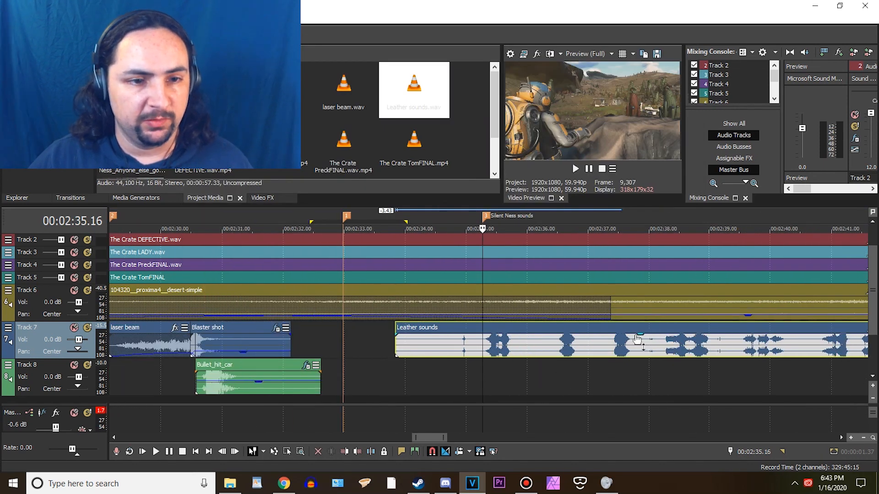
scroll(641, 340, "down", 3)
left_click_drag(453, 347, 488, 354)
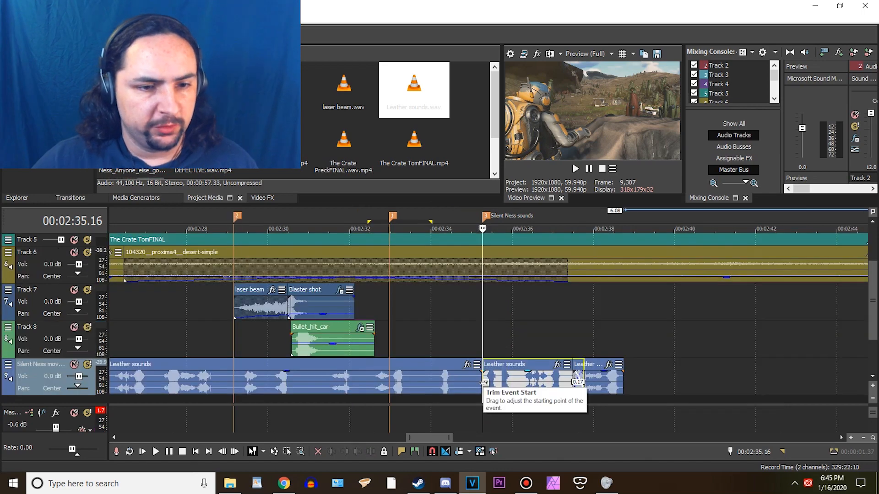
scroll(492, 366, "up", 3)
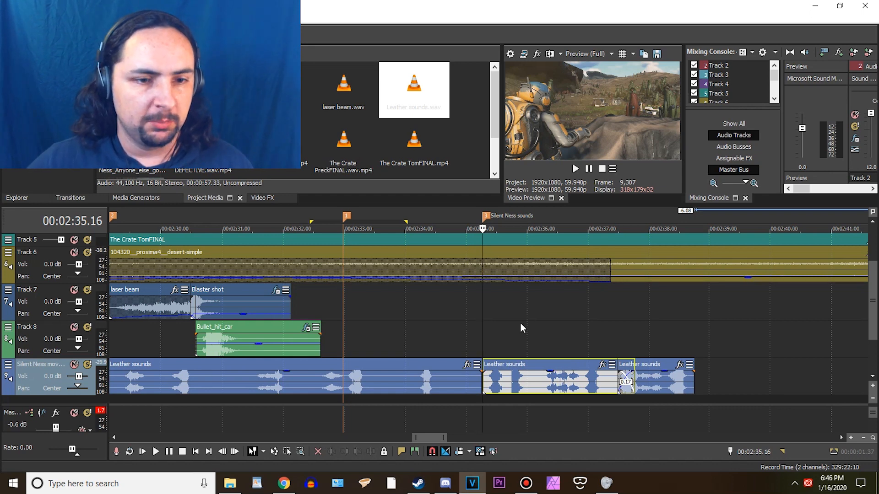
scroll(572, 320, "up", 3)
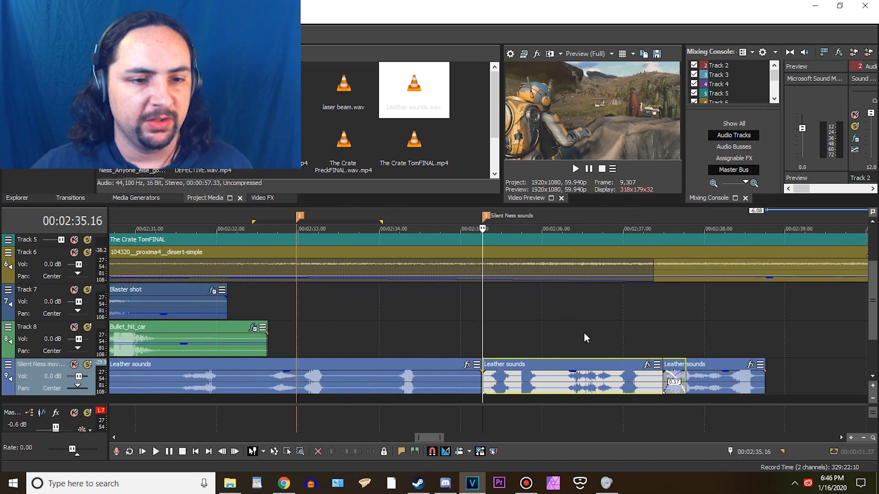